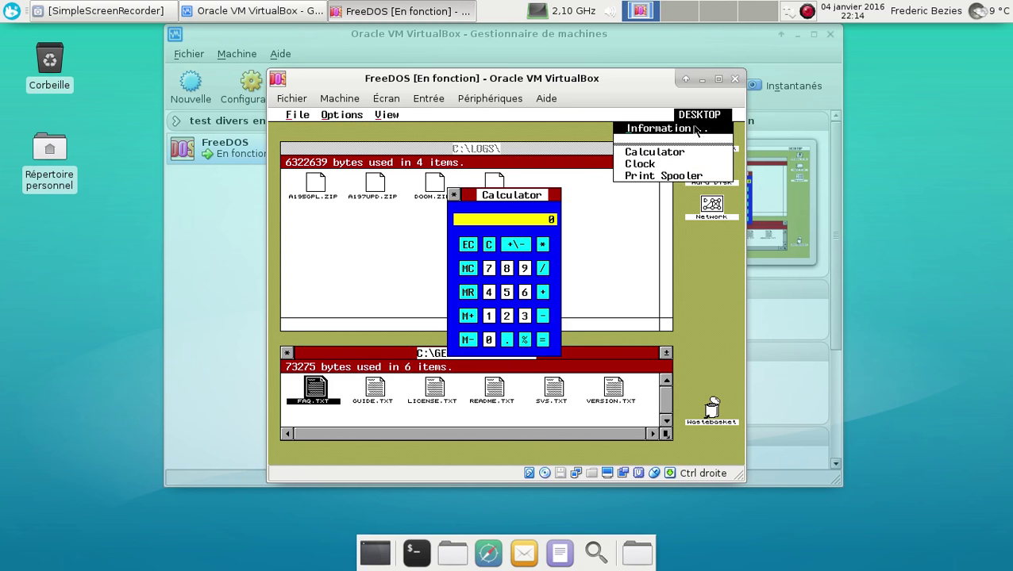
View the FreeGEM Desktop version information, and close both that dialog and the Calculator.
click(693, 130)
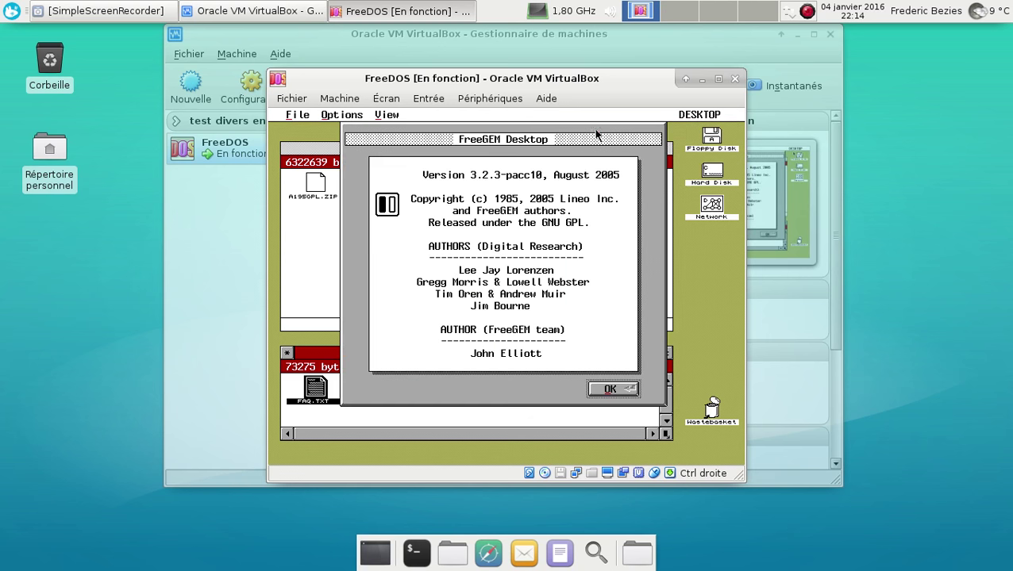
click(626, 389)
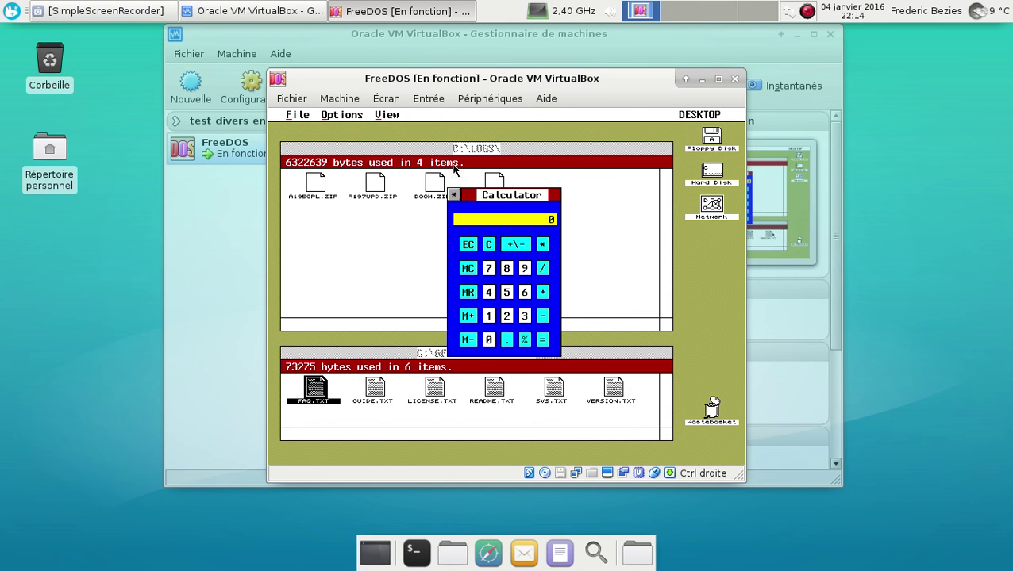
click(454, 195)
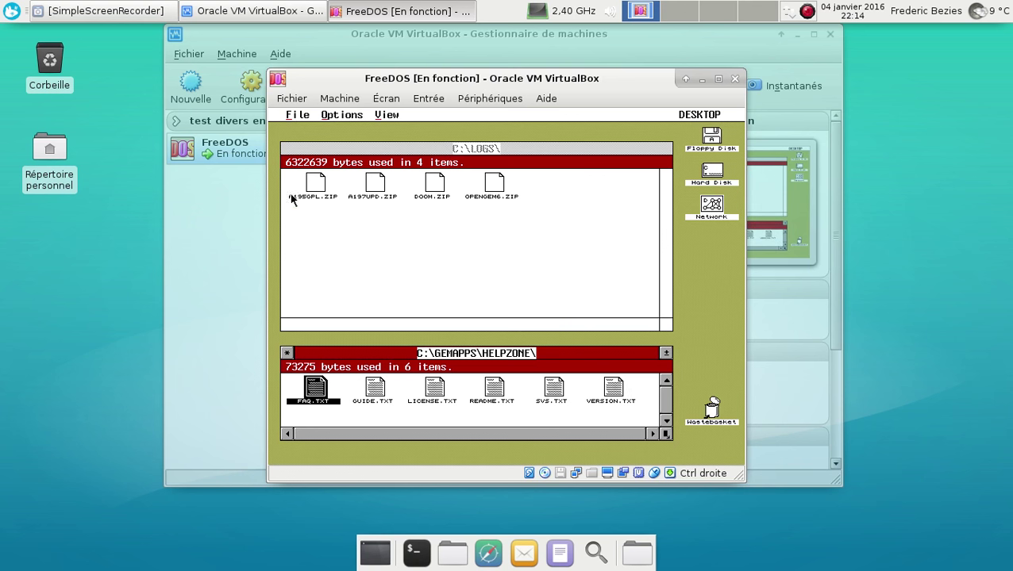
Quit the FreeGEM desktop to DOS and restart the virtual machine with the reboot command.
mouse_move(290, 117)
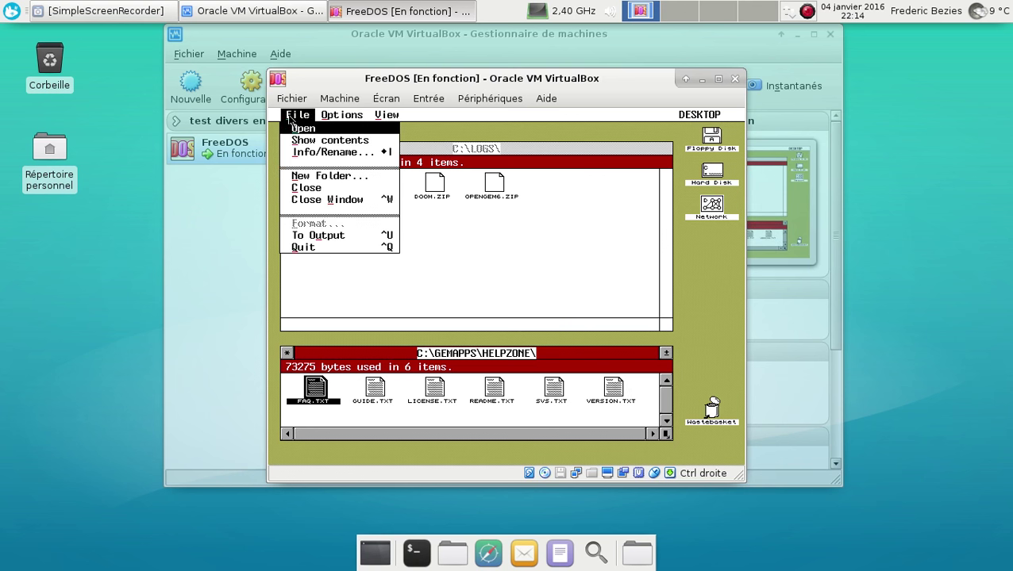
click(316, 248)
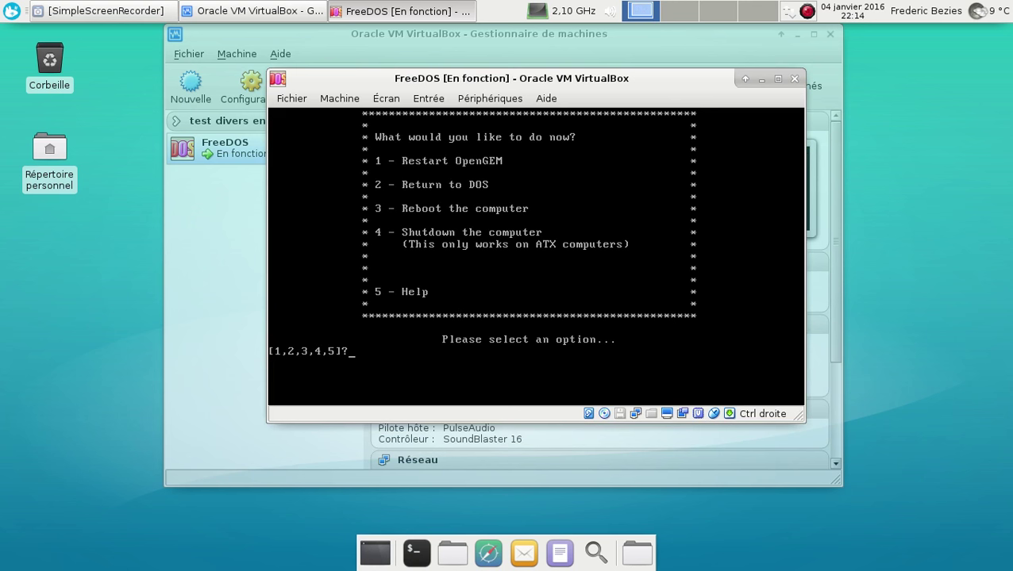
key(2)
text(reboot)
key(Return)
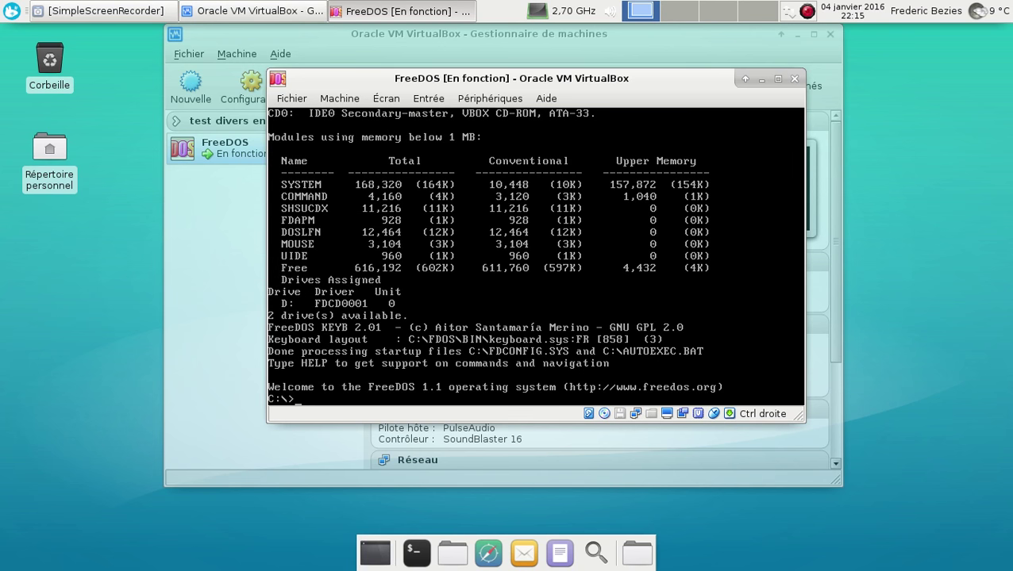
Change to the logs directory and list its contents.
text(cd logs\)
key(Return)
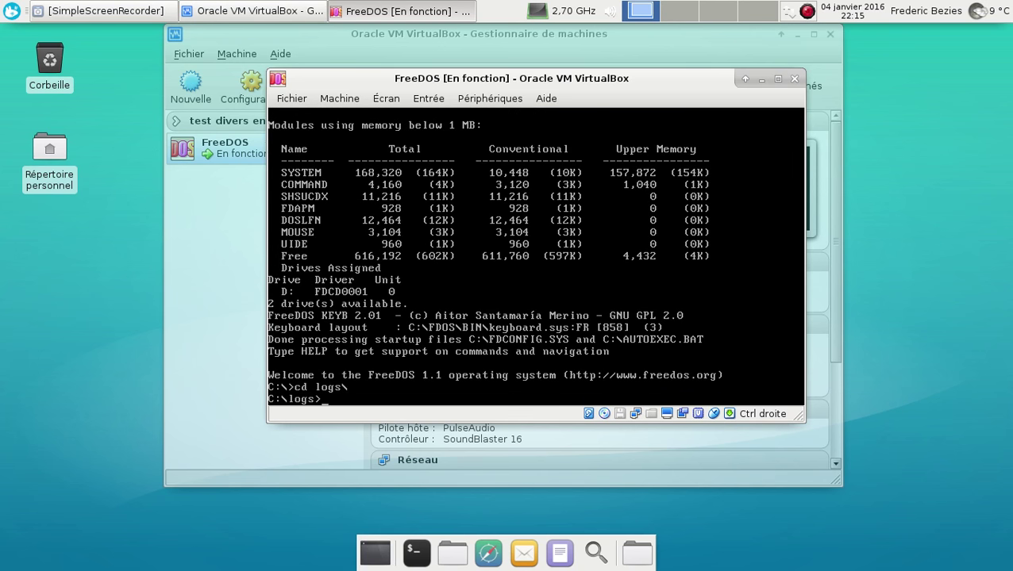
text(dir)
key(Return)
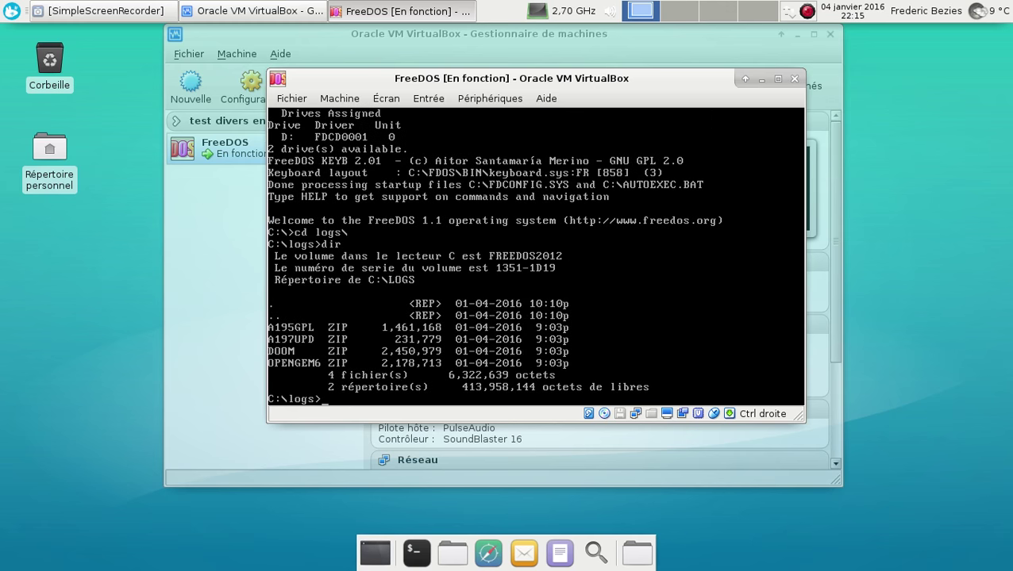
Extract A195GPL.ZIP into an arac directory with unzip, putting the -d option after the archive name.
text(unzip -d)
text(-d)
text( a)
text(195)
key(Tab)
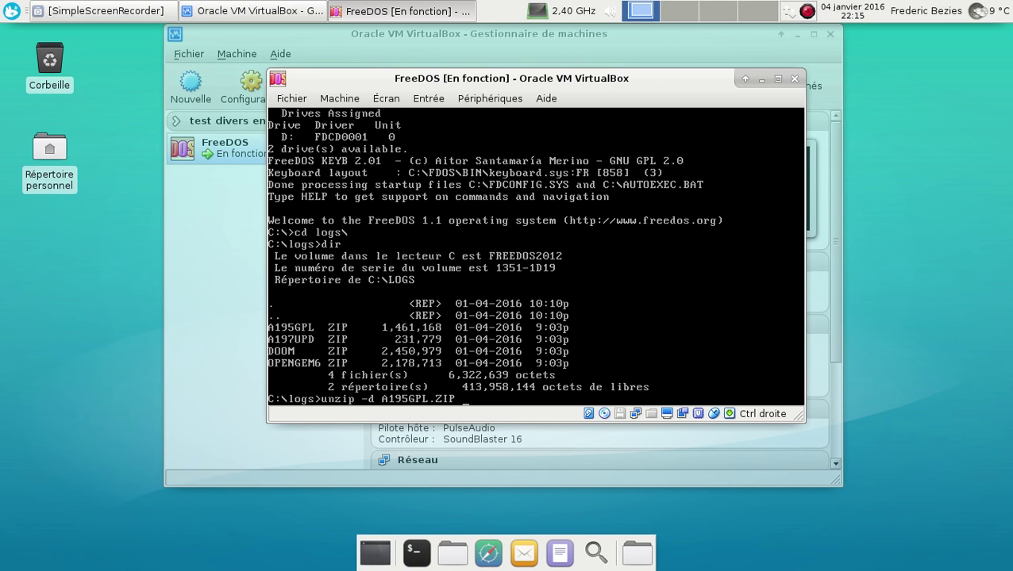
key(BackSpace)
key(BackSpace)
key(BackSpace)
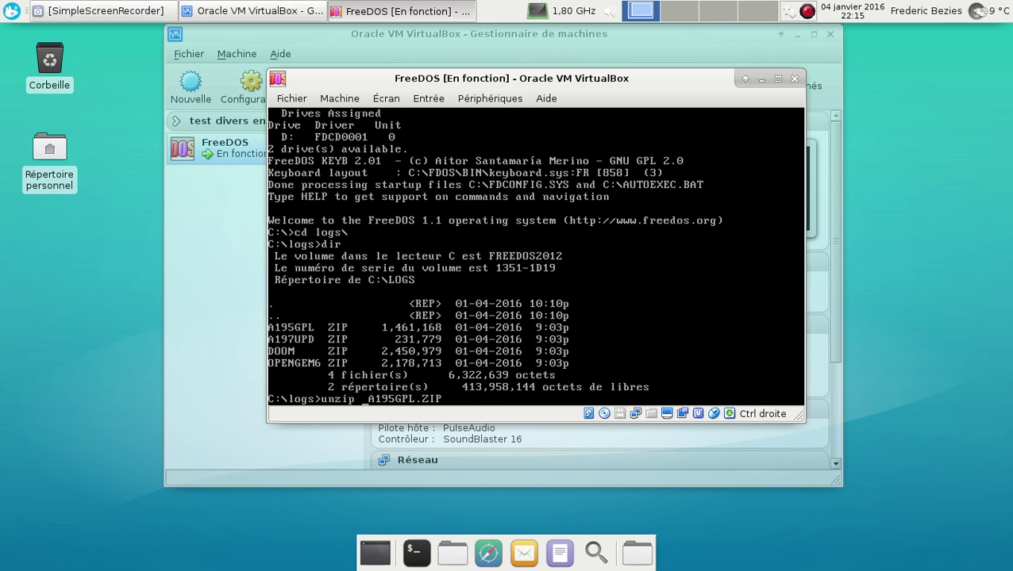
key(BackSpace)
key(Right)
key(Right)
key(Right)
key(Right)
key(Right)
key(Right)
key(Right)
text(-d)
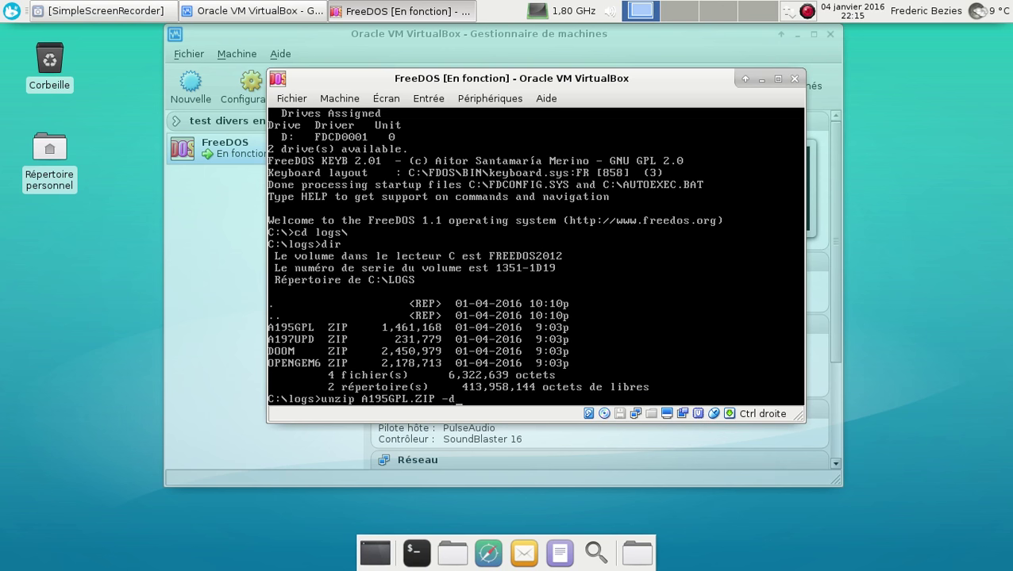
text( arac)
key(Return)
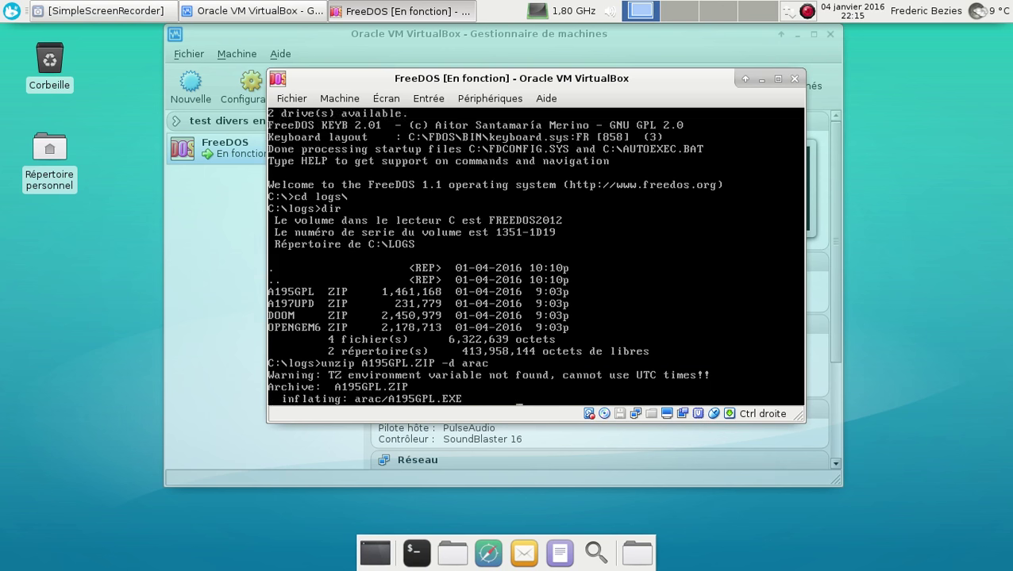
Change to the arac directory and run the a195gpl.exe installer.
text(cd arac\)
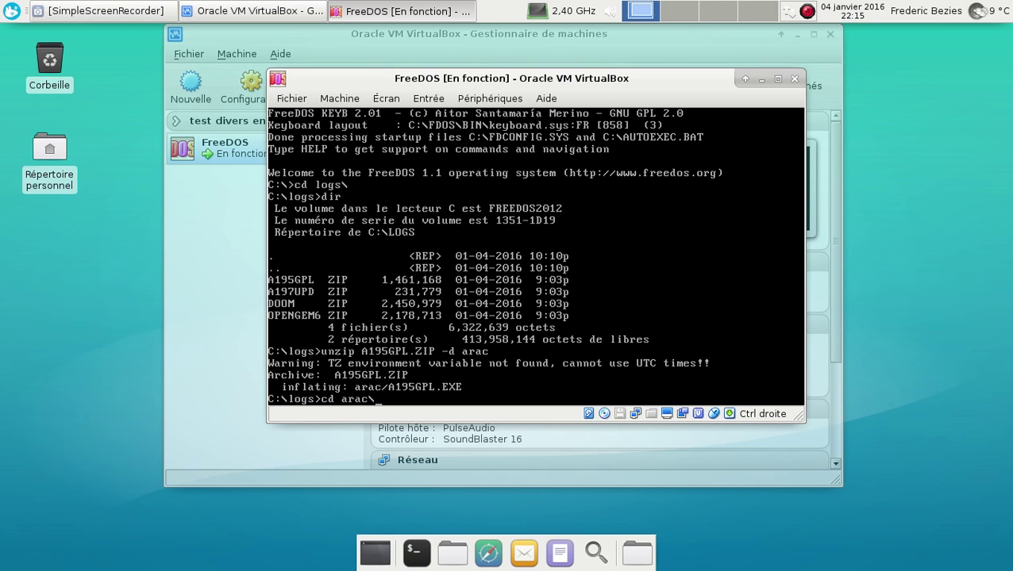
key(Return)
text(a)
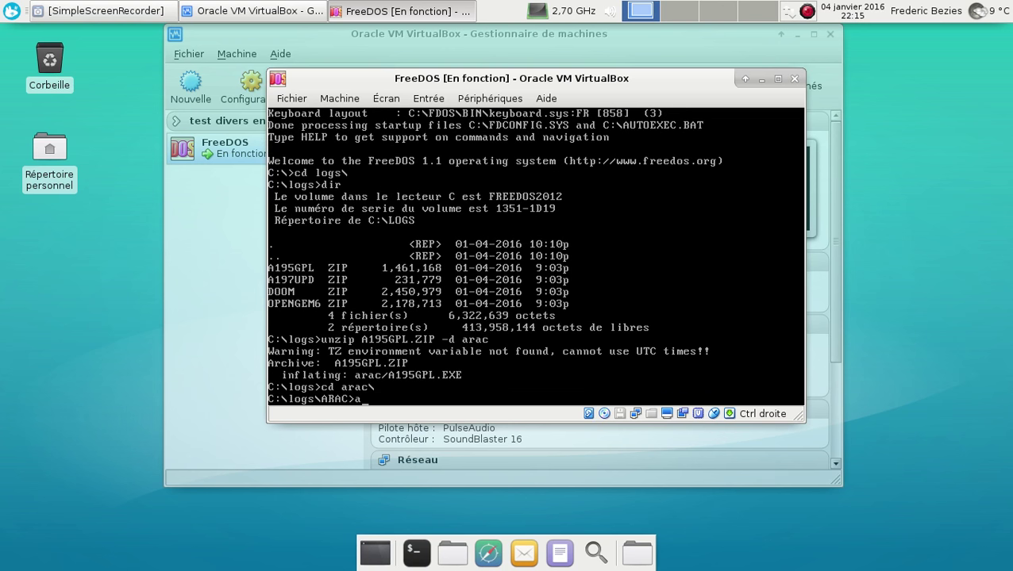
text(195gpl.exe)
key(Return)
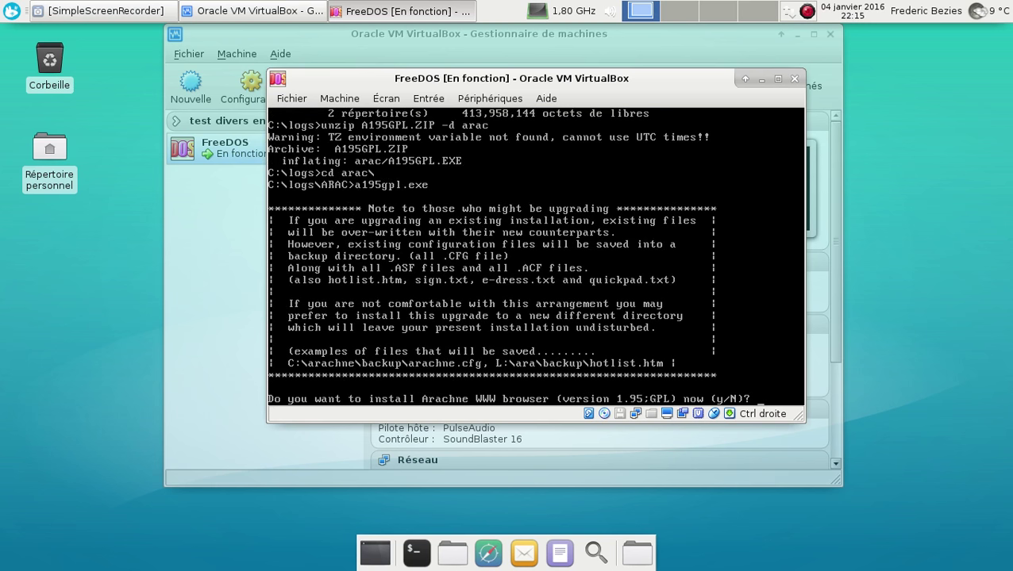
Install Arachne into c:\arachne, accepting the default VESA 640x480 graphics mode and the fast and optimized PC profile.
key(y)
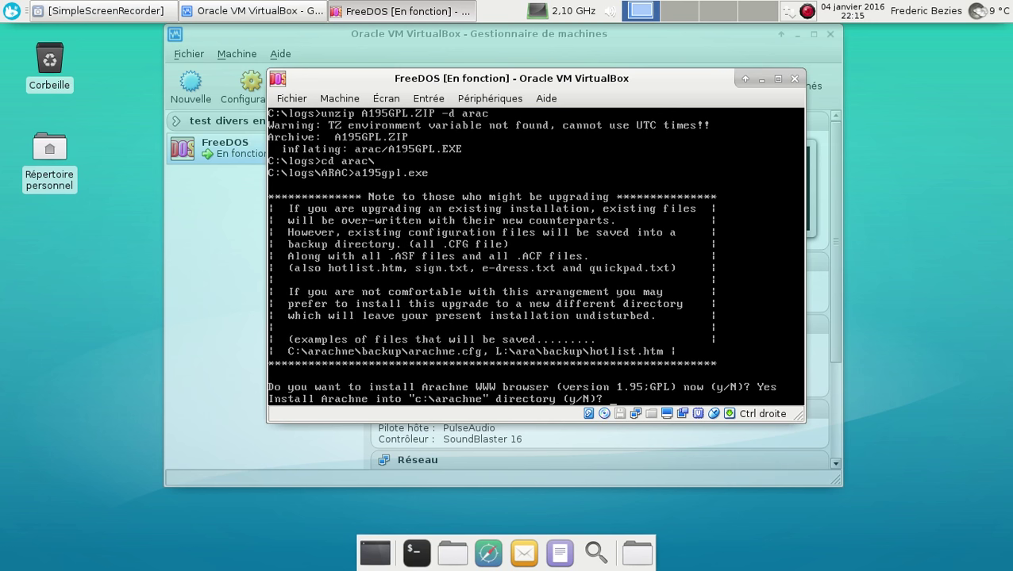
key(y)
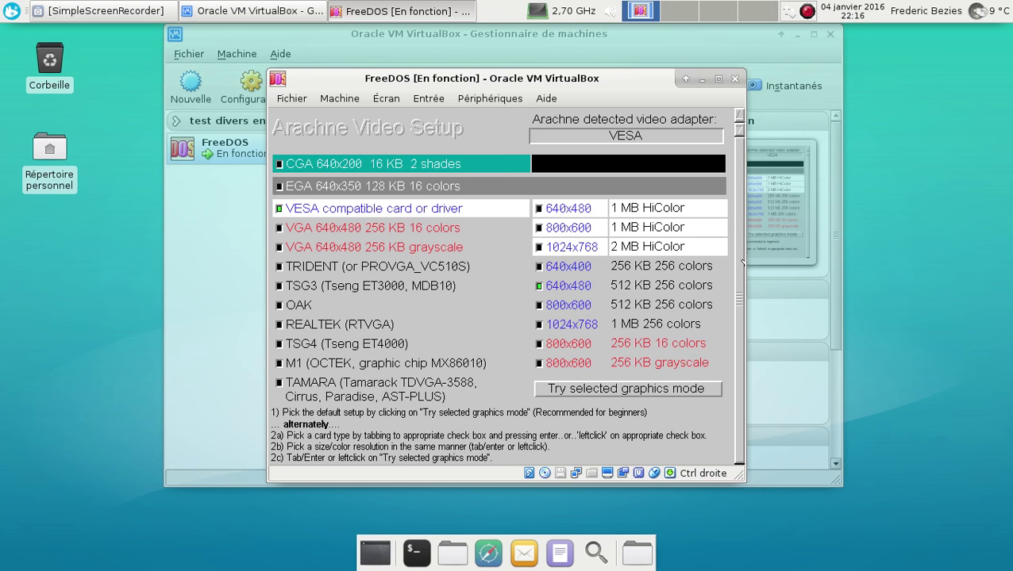
click(658, 393)
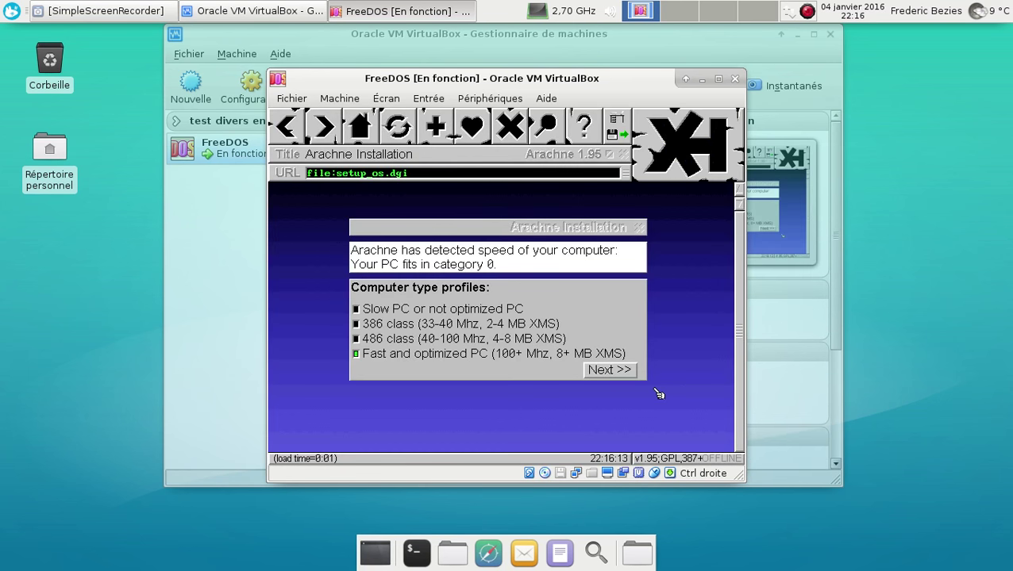
click(609, 370)
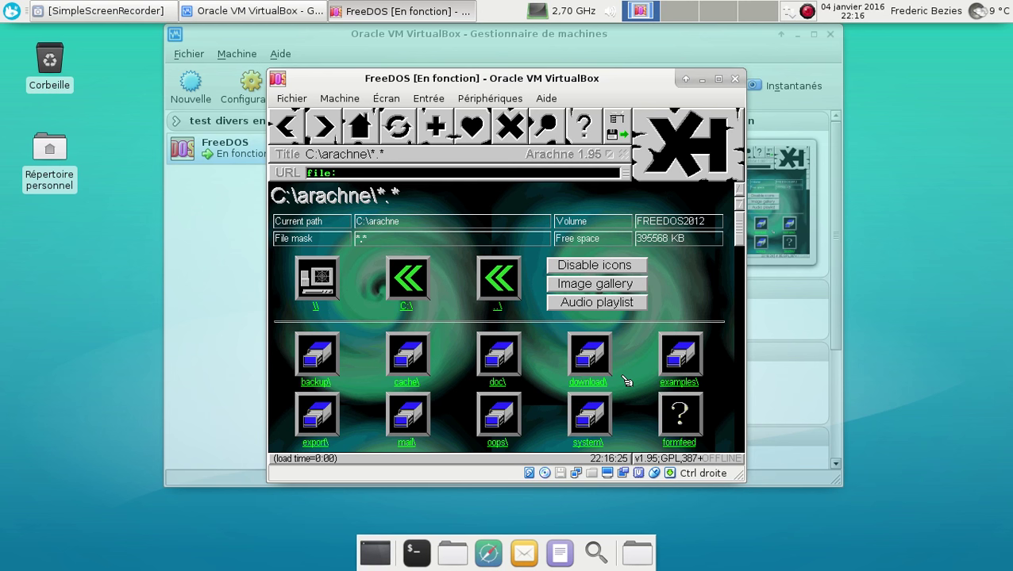
click(347, 175)
key(BackSpace)
key(BackSpace)
key(BackSpace)
key(BackSpace)
key(BackSpace)
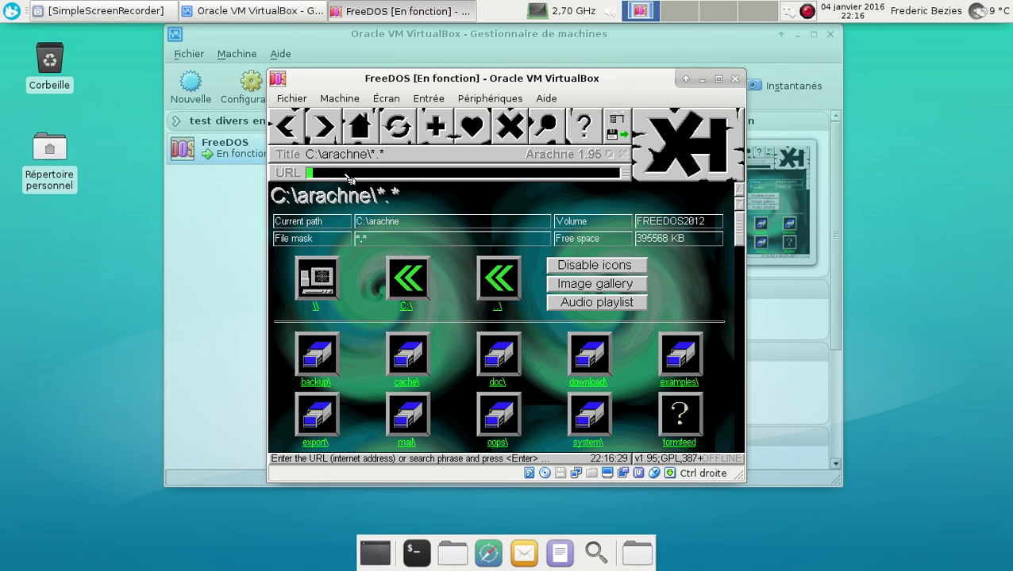
text(http://)
text(http://www.google)
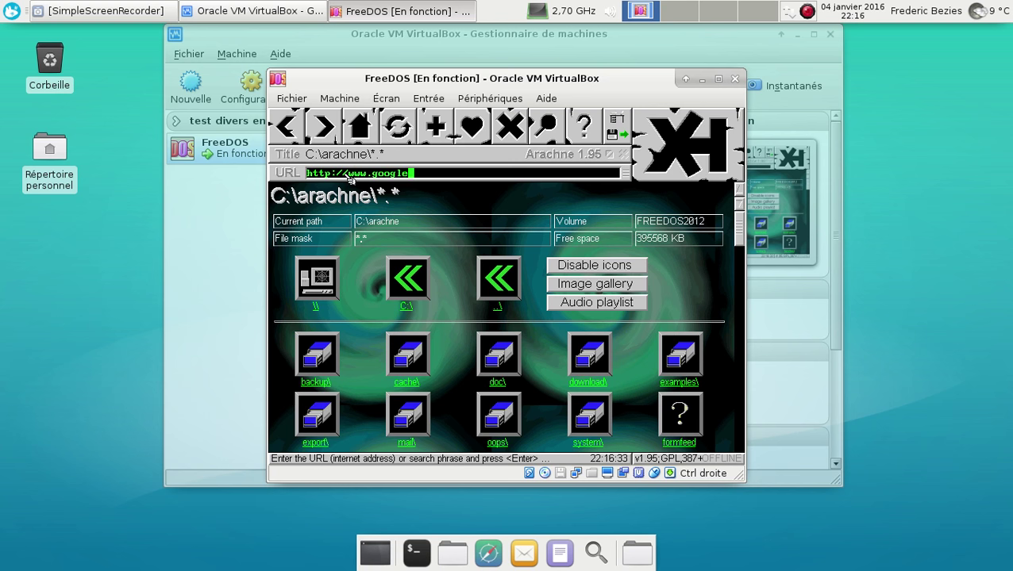
text(.fr/)
key(Return)
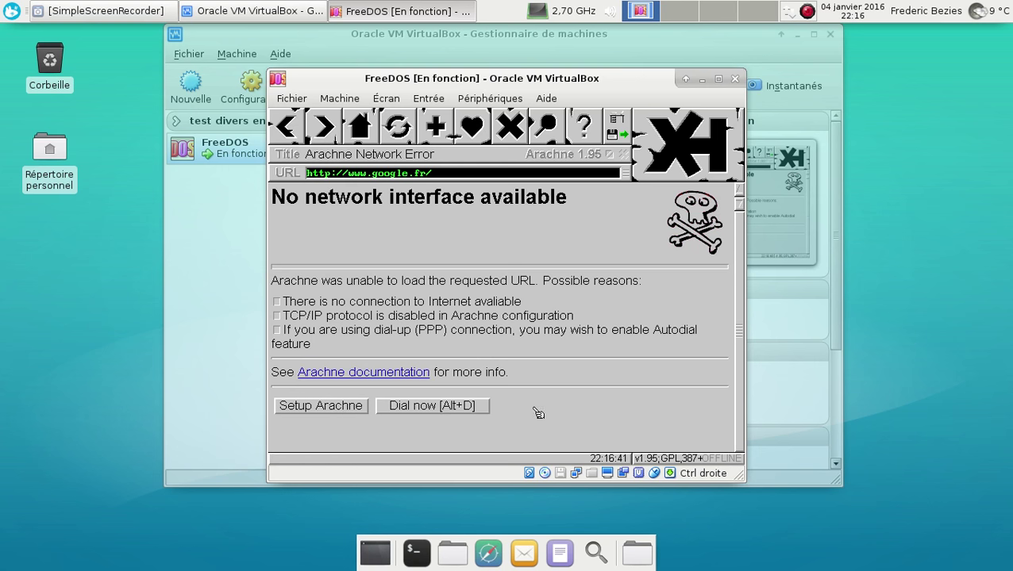
Try to dial the Internet connection from the network error page and go back to that page.
click(481, 409)
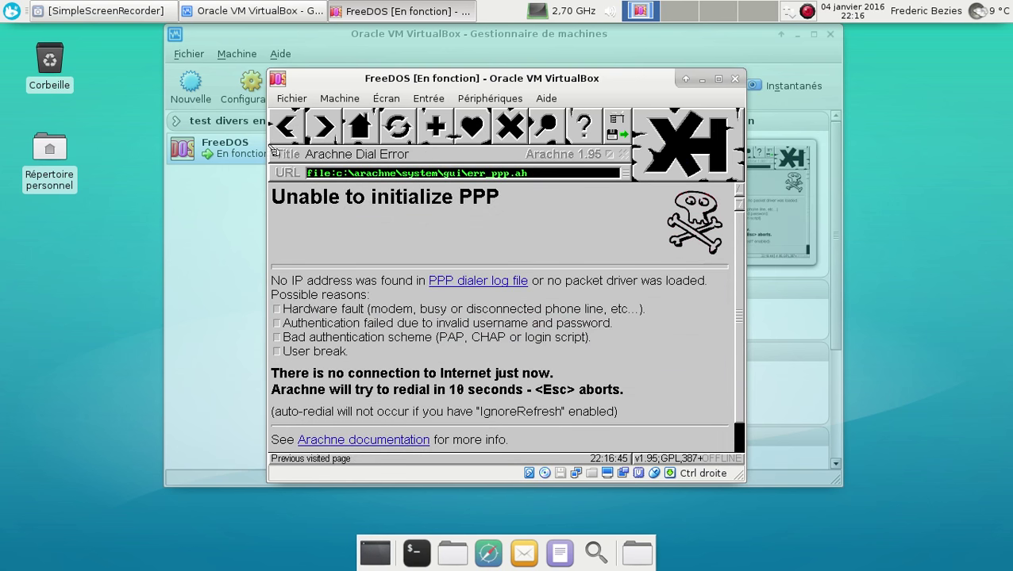
click(287, 127)
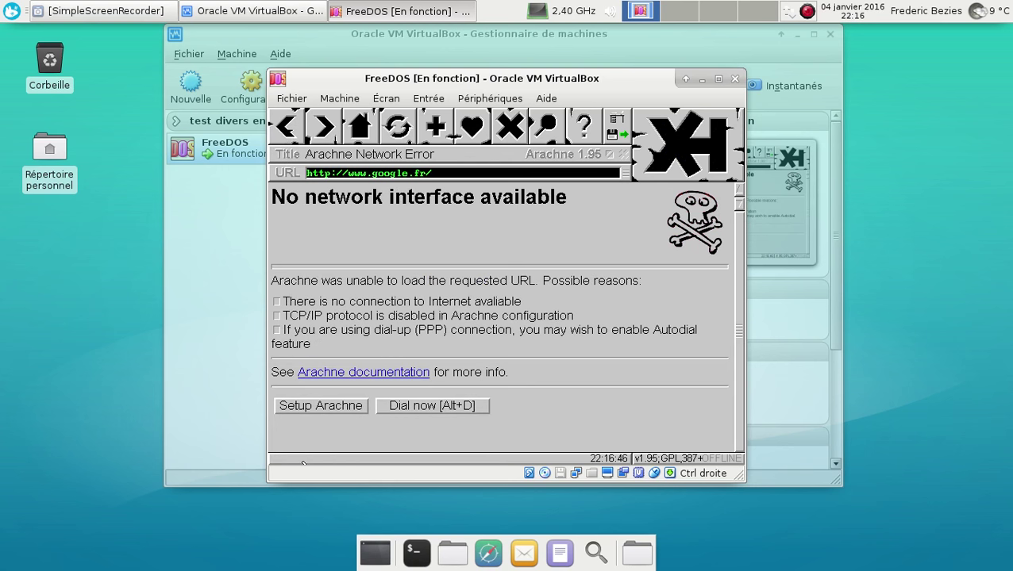
Run Arachne setup with 640x480 as the maximum resolution and have the Packet Wizard detect a packet driver.
click(302, 406)
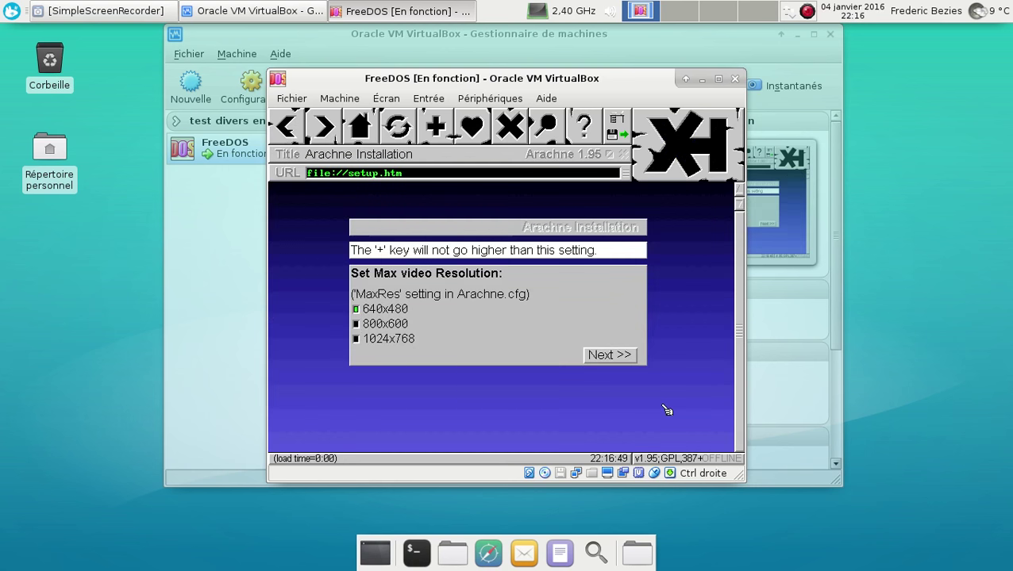
click(623, 359)
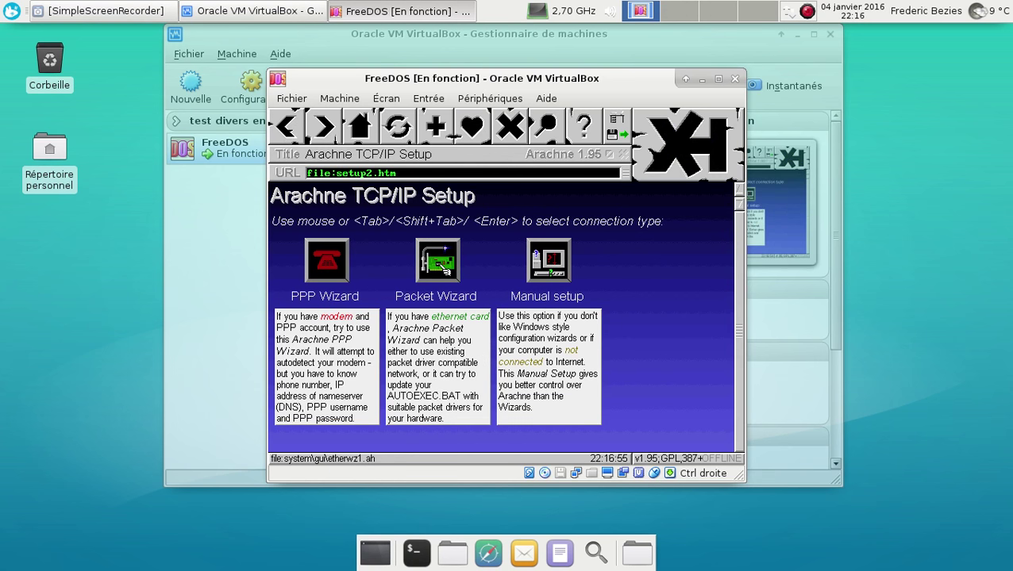
click(438, 262)
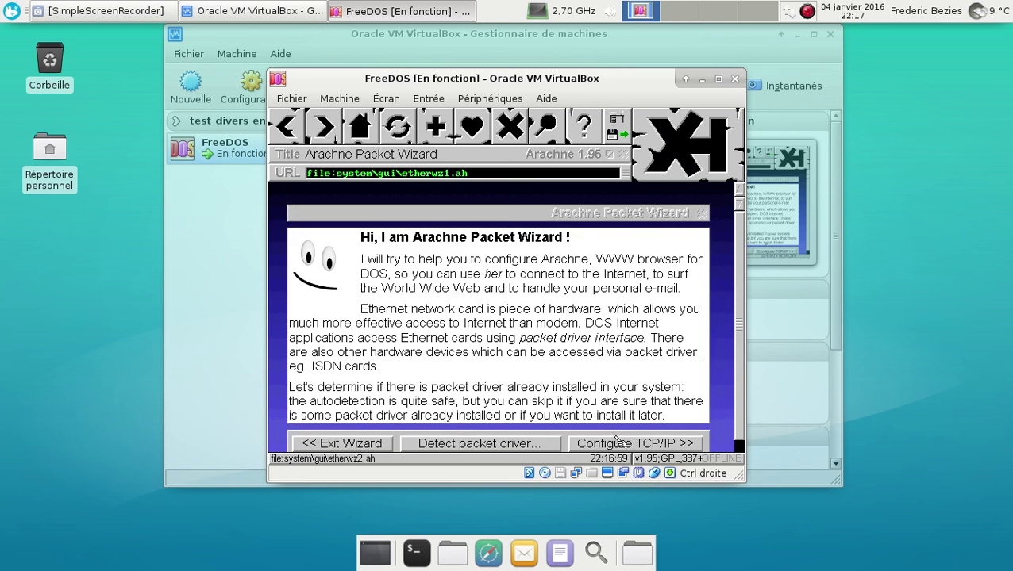
click(450, 444)
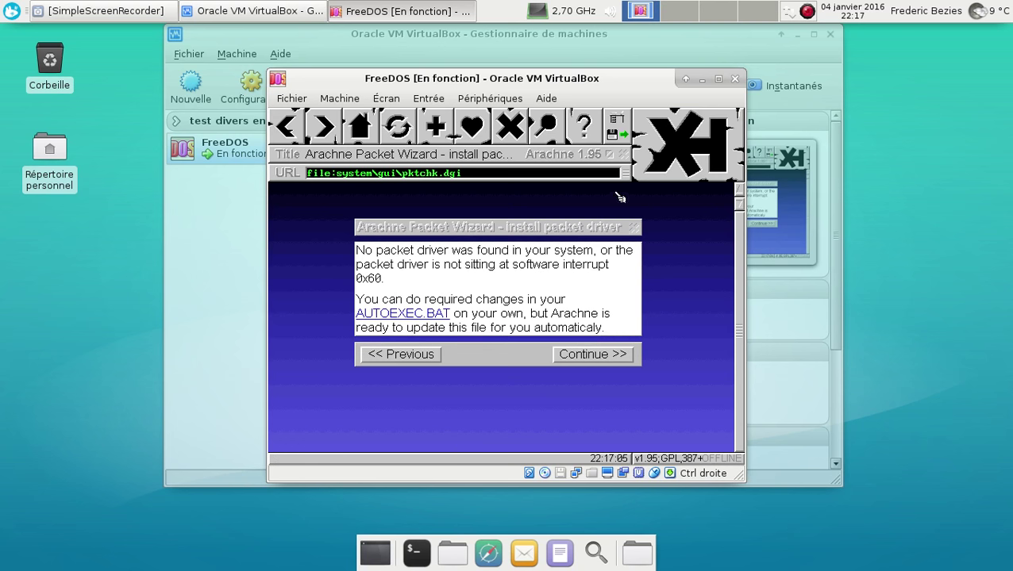
click(710, 155)
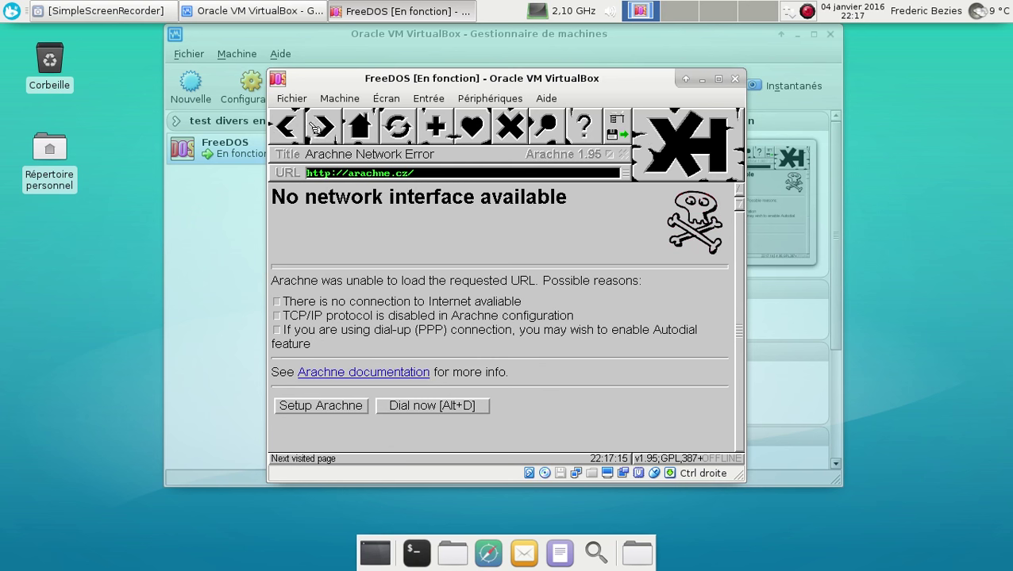
click(358, 125)
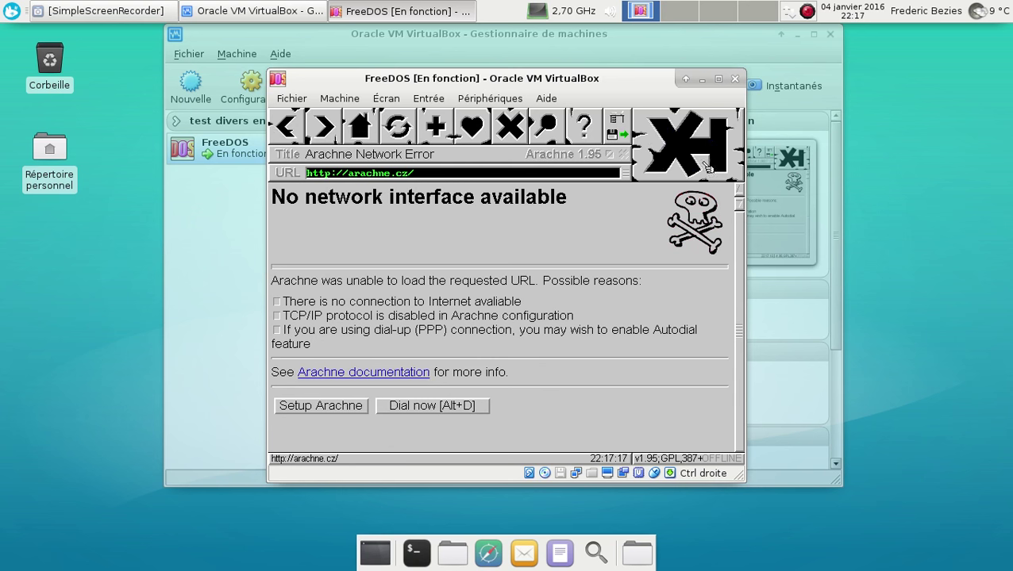
click(621, 136)
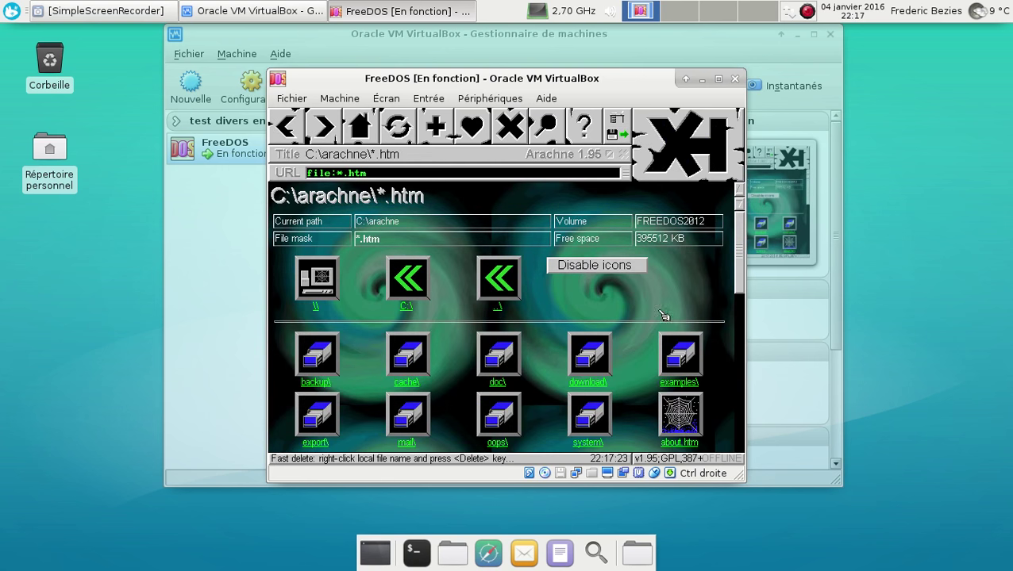
click(680, 414)
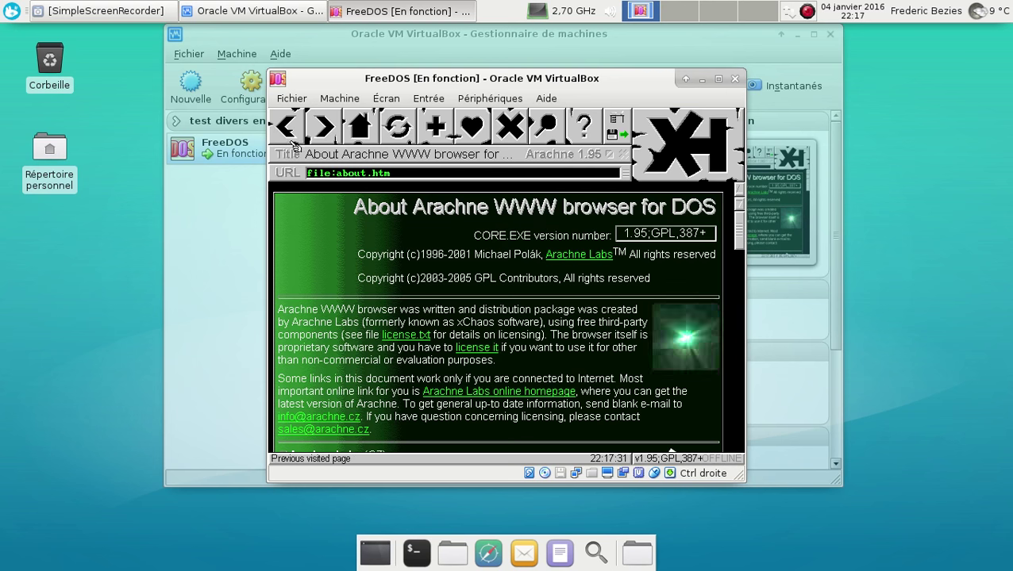
Return to the Arachne Desktop, view the Utilities page and go back to the desktop.
click(623, 121)
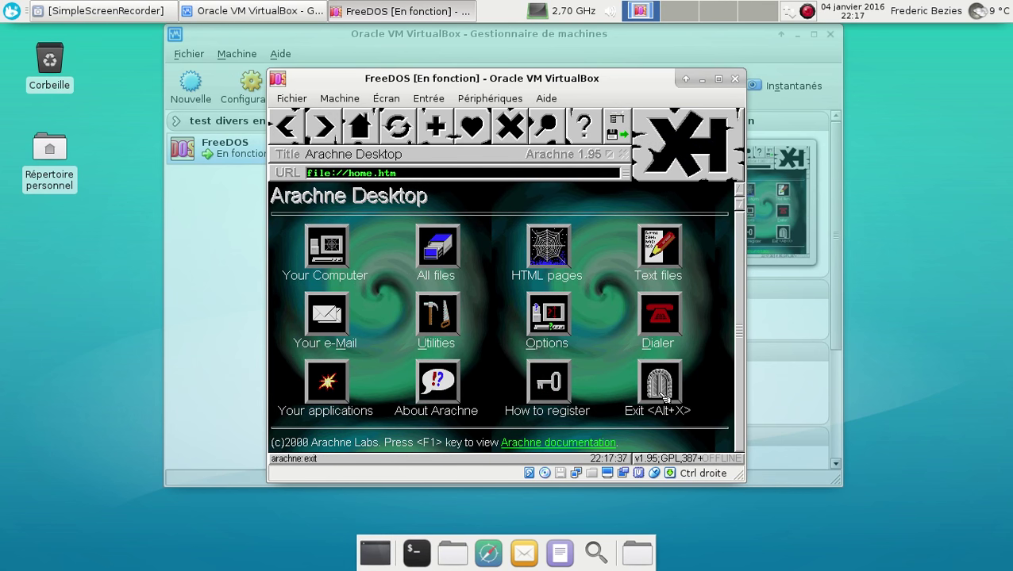
click(435, 330)
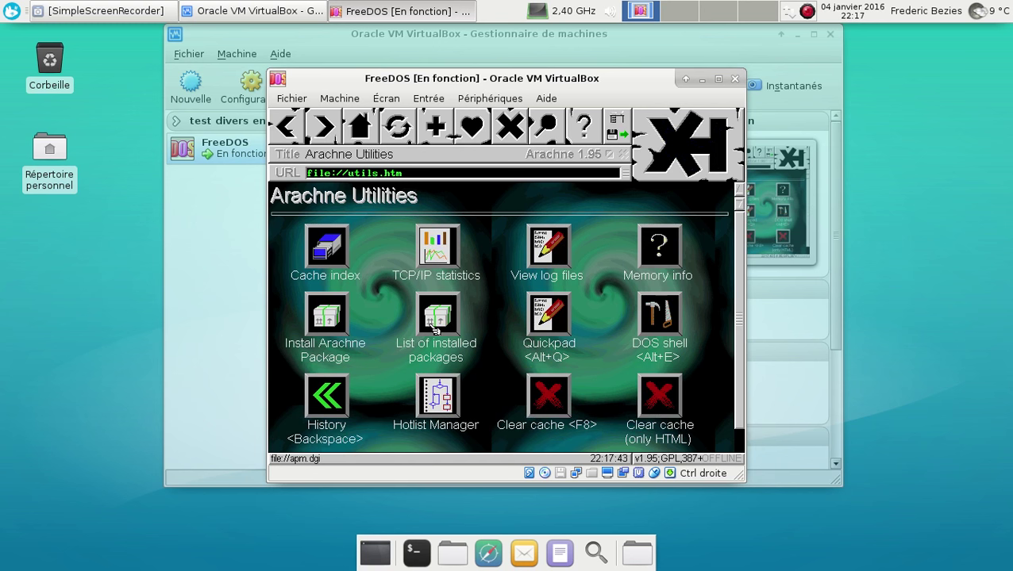
click(287, 131)
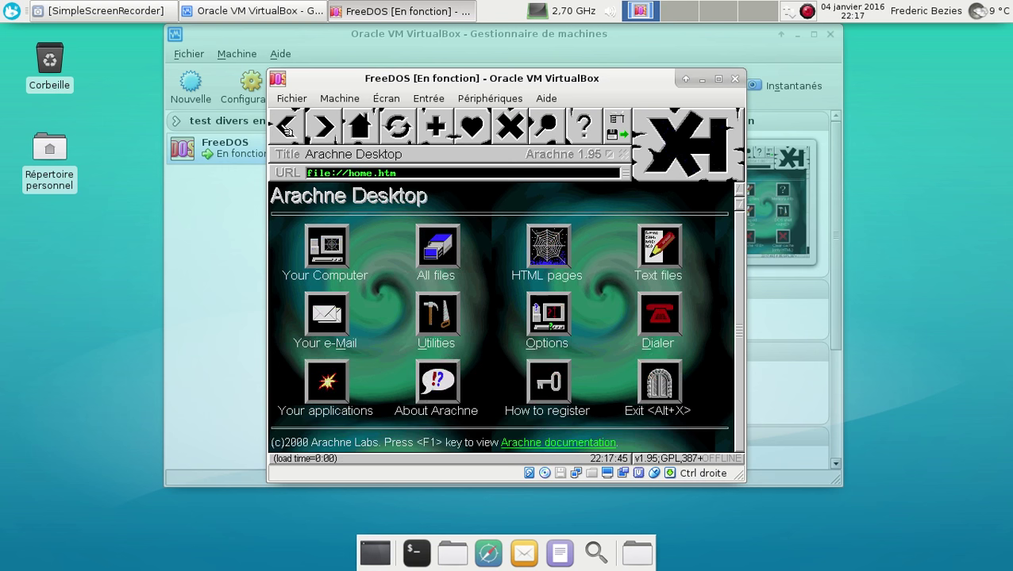
Exit Arachne to DOS, then list the contents of the C:\logs directory.
click(670, 394)
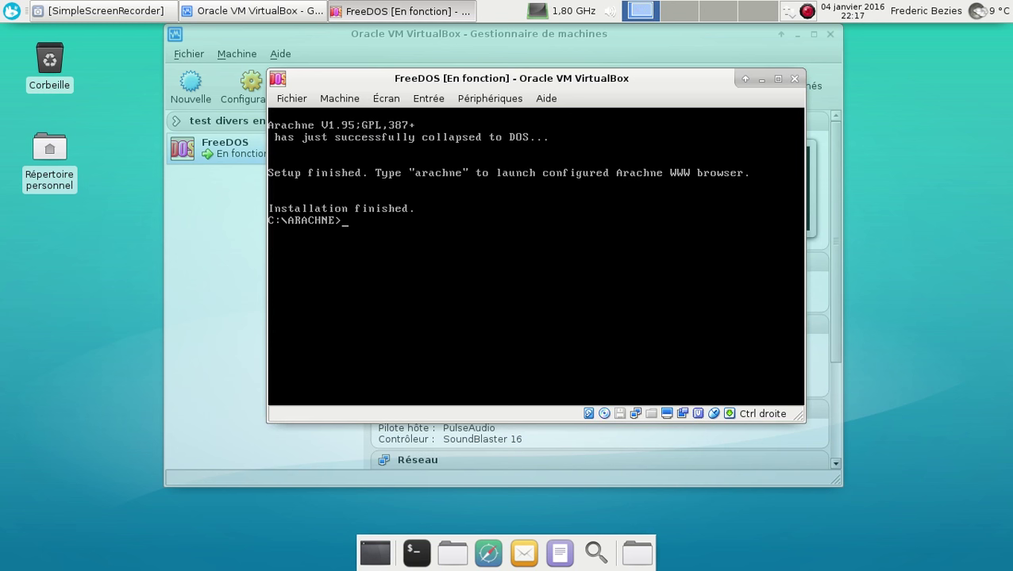
text(cd)
text(..)
key(Return)
text(cd logs\)
key(Return)
text(dir)
key(Return)
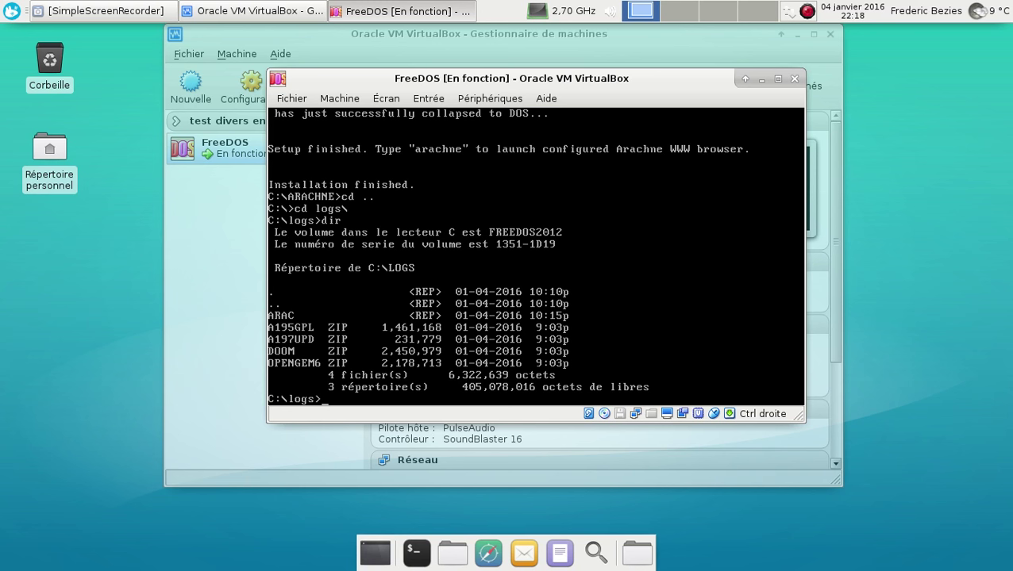
Extract doom.zip into a doom subdirectory with unzip.
text(unzip -*d)
key(BackSpace)
key(BackSpace)
text(d )
text(doo)
key(BackSpace)
key(BackSpace)
key(BackSpace)
key(BackSpace)
key(BackSpace)
key(BackSpace)
text(doom.zip )
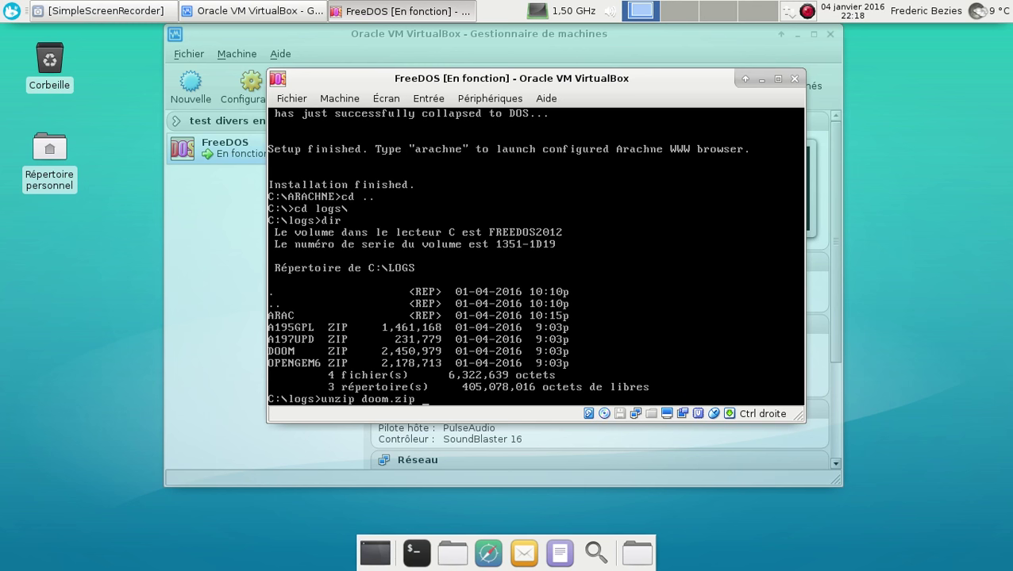
text(-d doom)
key(Return)
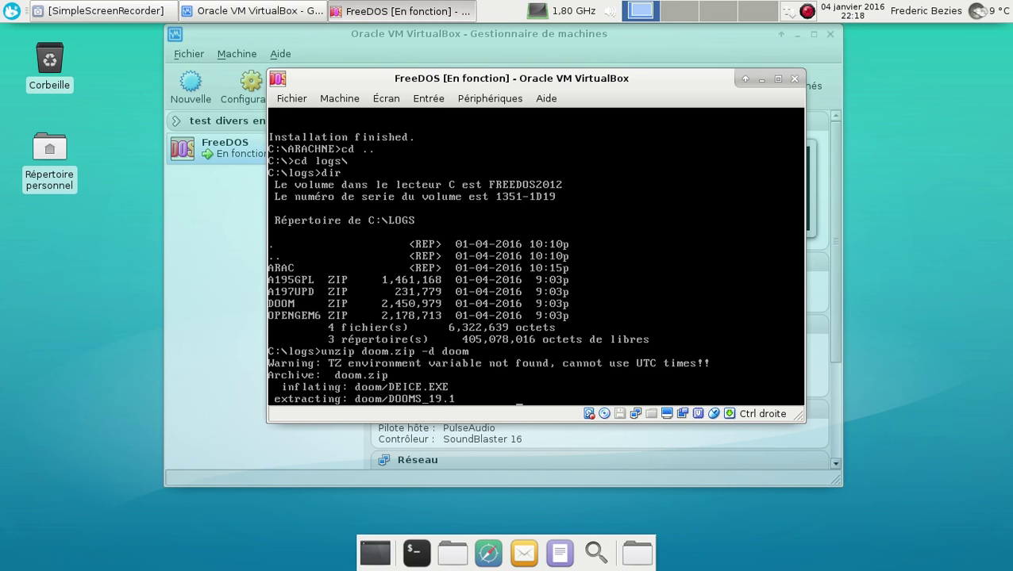
Run the DOOM installer from the extracted doom directory, choosing drive C and agreeing to create the missing target directory.
text(cd doom)
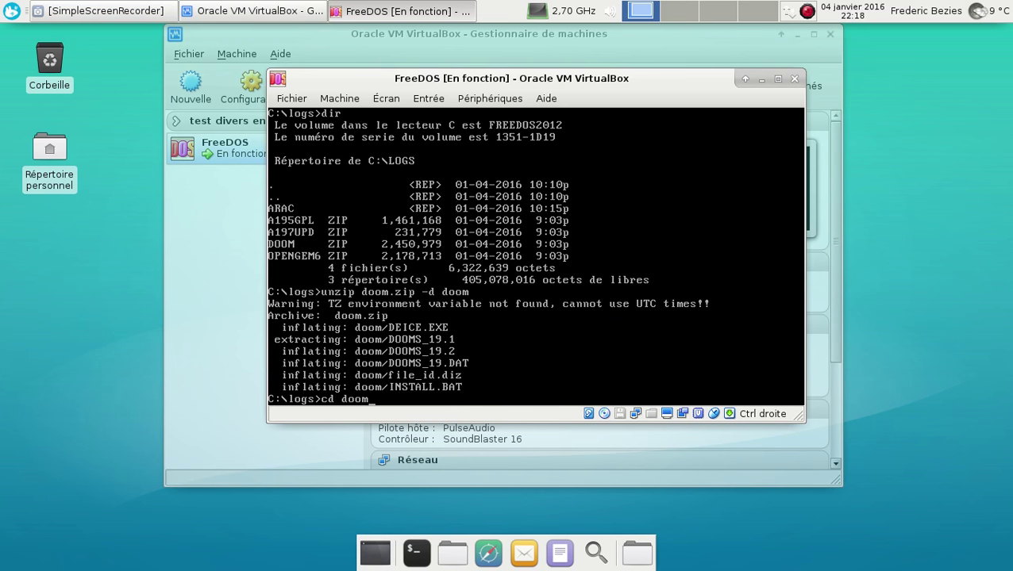
key(Return)
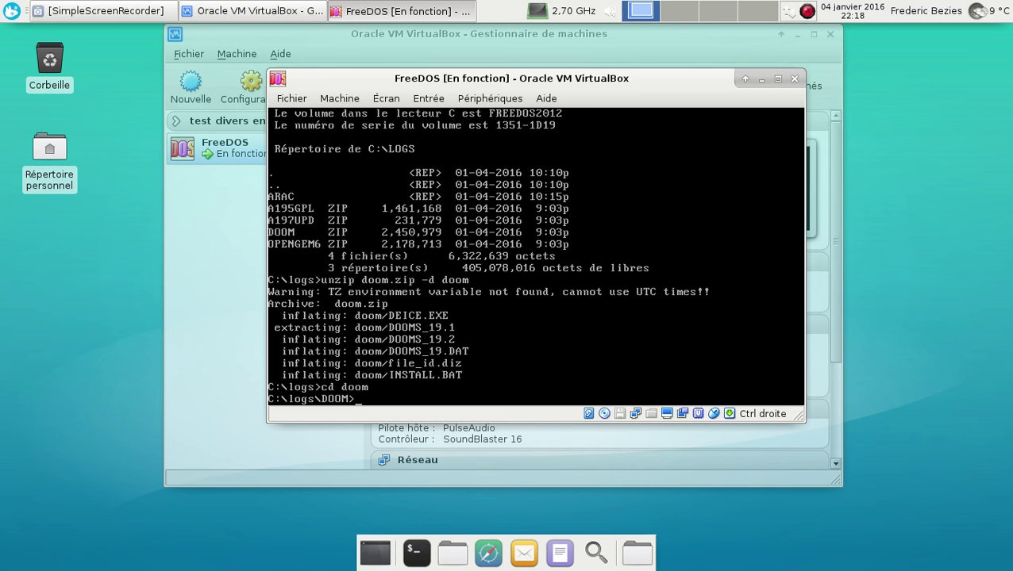
text(install)
key(Return)
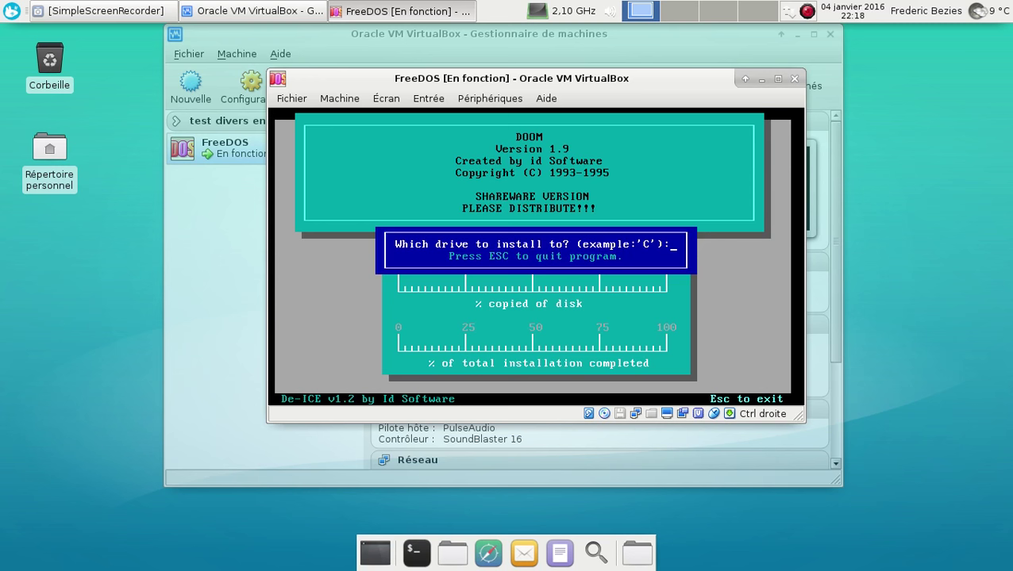
key(c)
key(Return)
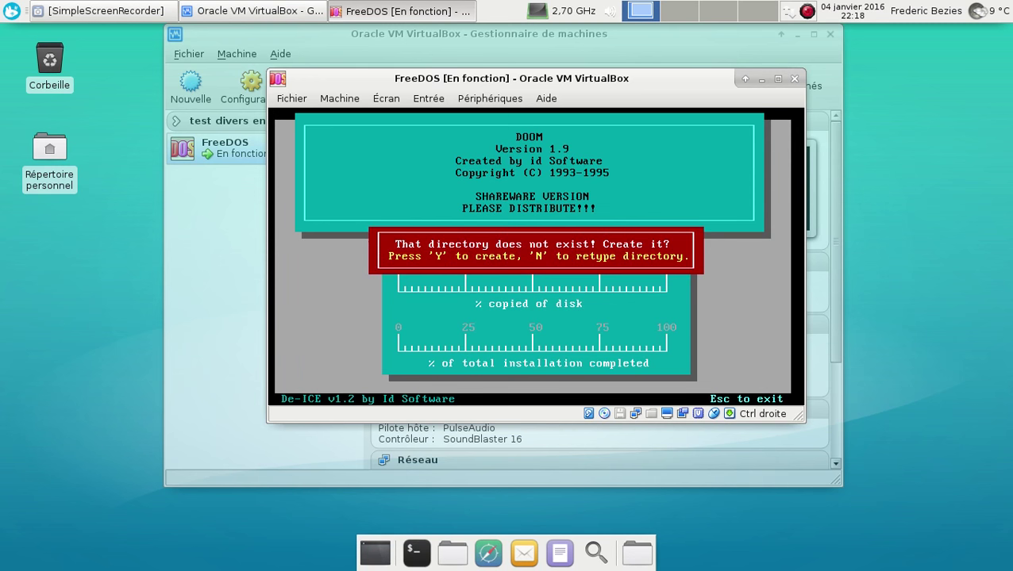
key(y)
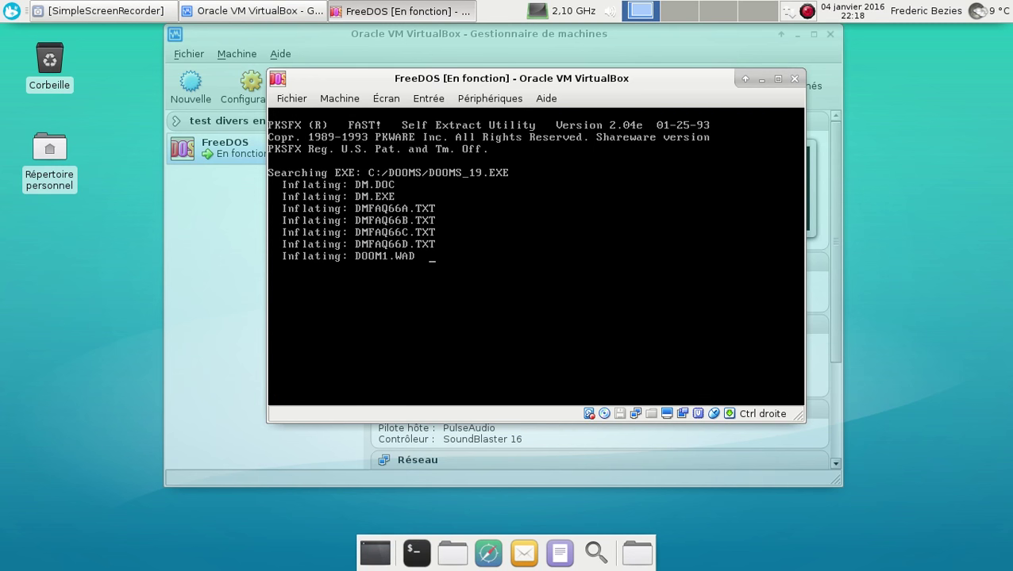
Configure DOOM Setup for keyboard-only control, with Sound Blaster for music and sound effects and IRQ 5.
key(Return)
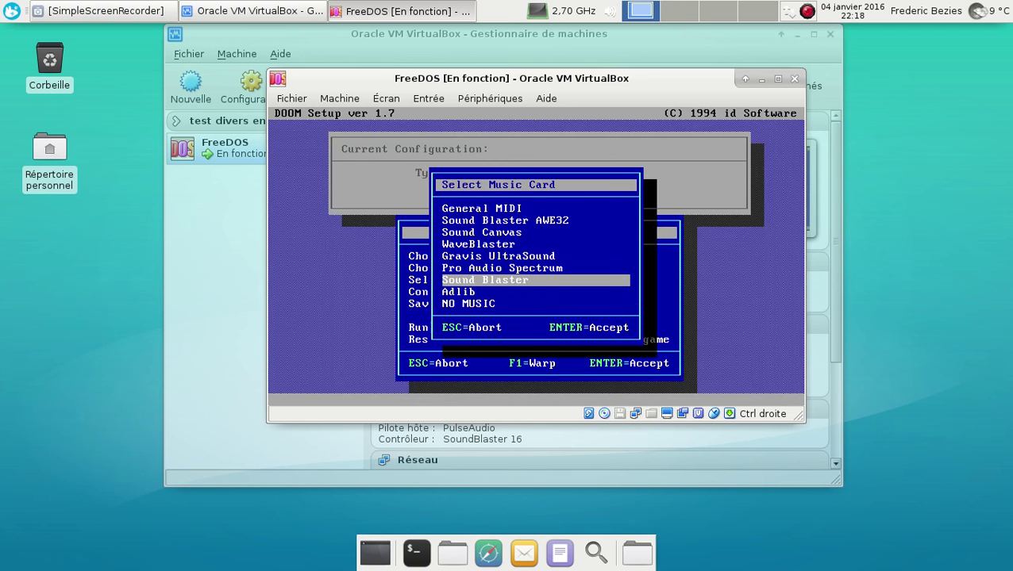
key(Return)
key(Return)
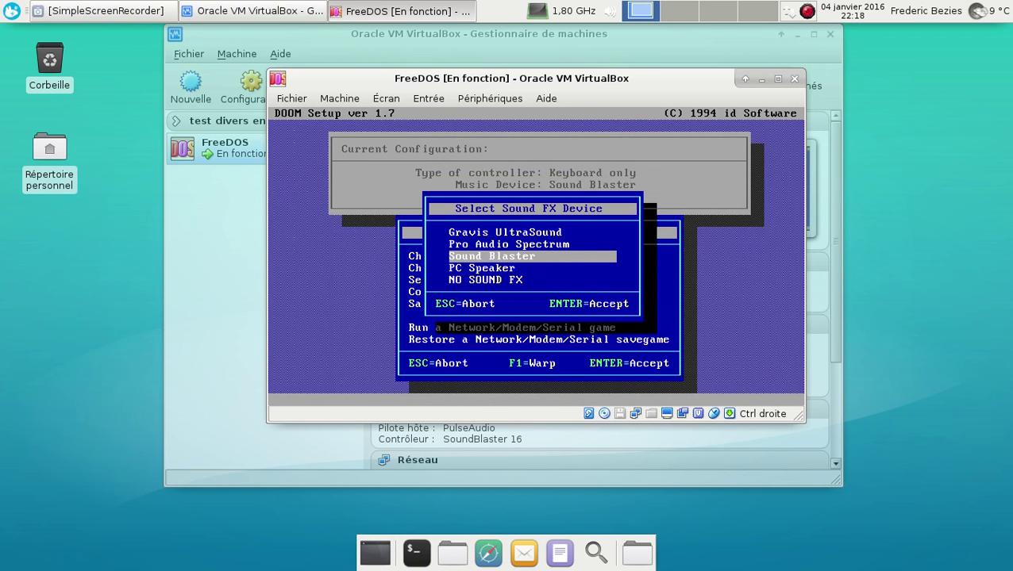
key(Return)
key(Return)
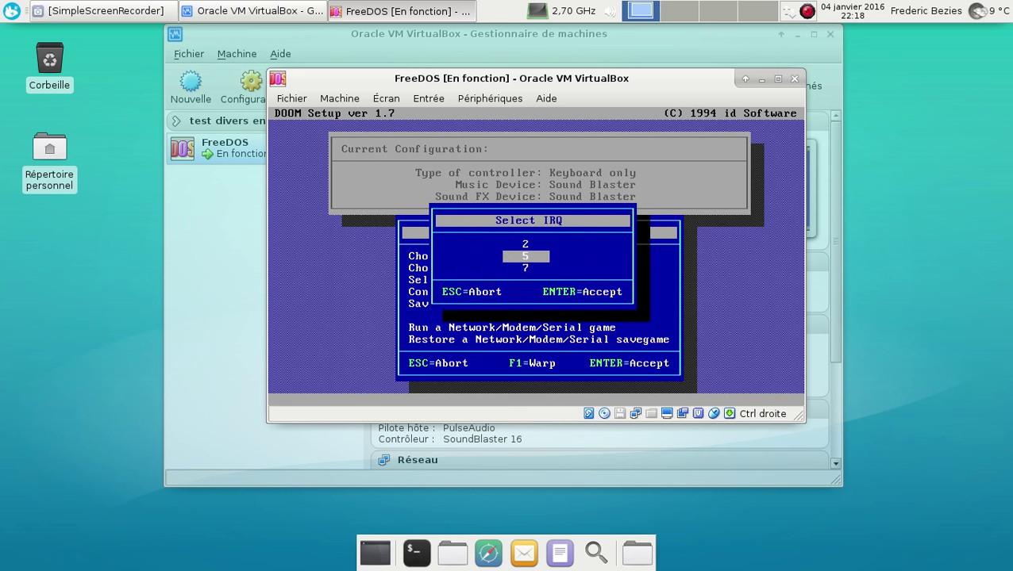
key(Return)
key(Return)
key(Return)
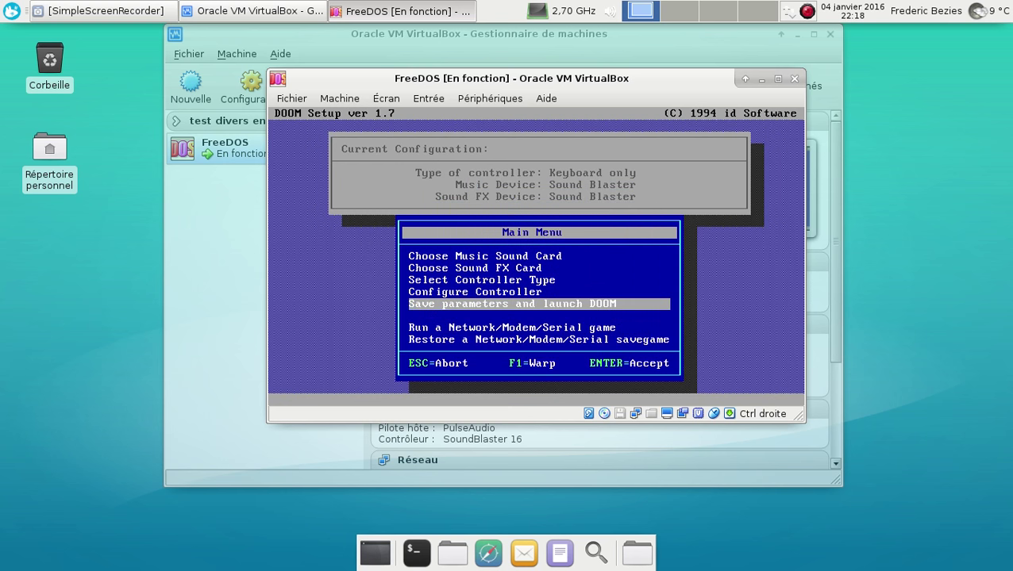
Change the music sound card to Adlib in DOOM Setup.
key(Up)
key(Up)
key(Up)
key(Up)
key(Return)
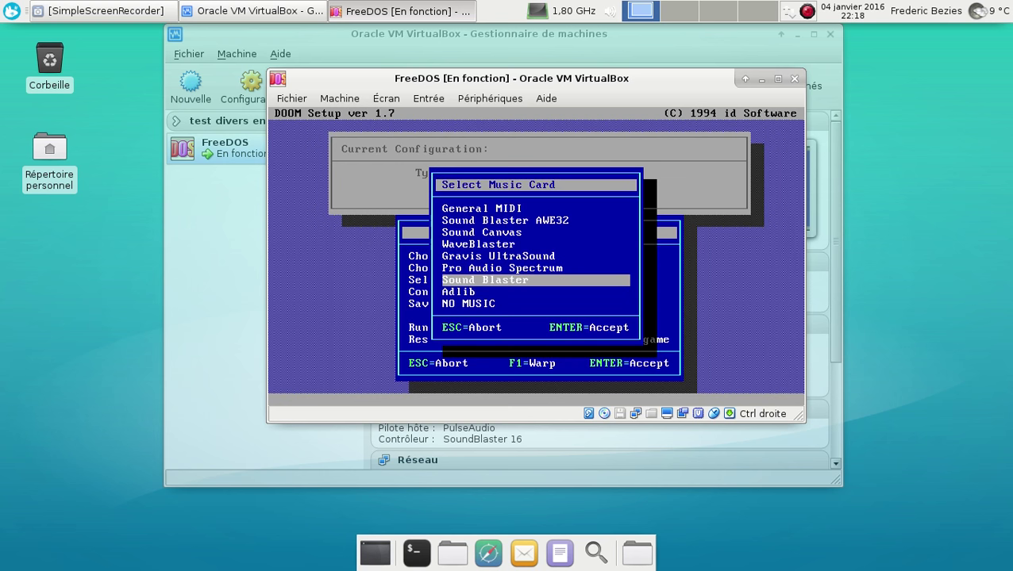
key(Up)
key(Up)
key(Up)
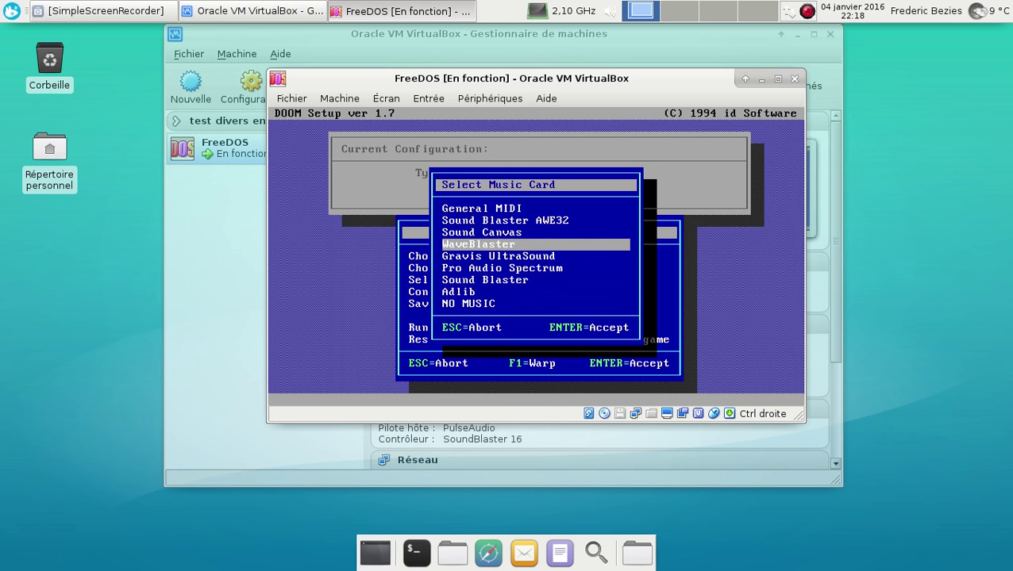
key(Down)
key(Down)
key(Down)
key(Down)
key(Return)
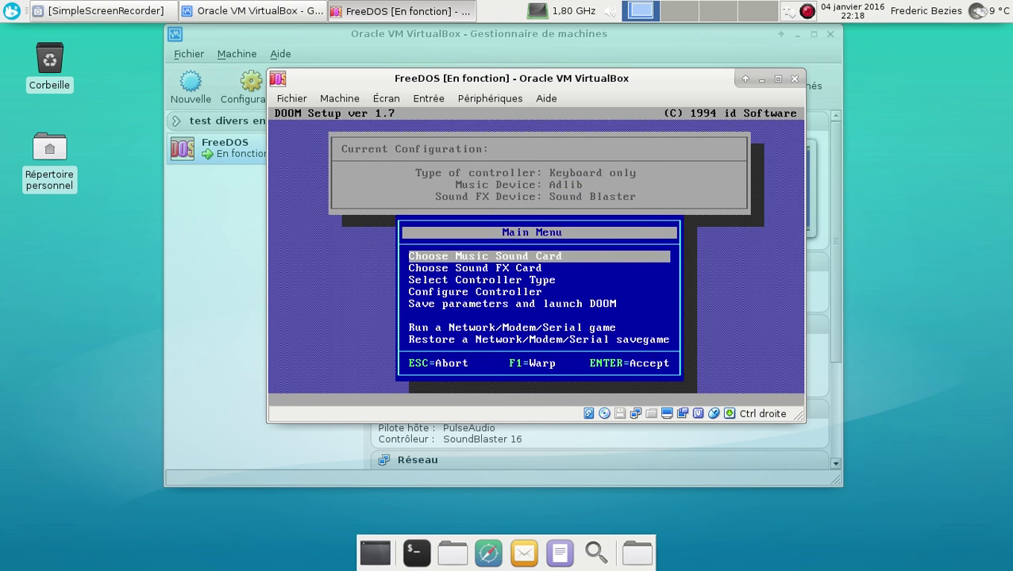
Save the setup parameters and launch DOOM, briefly viewing the game's main menu.
key(Down)
key(Down)
key(Down)
key(Down)
key(Return)
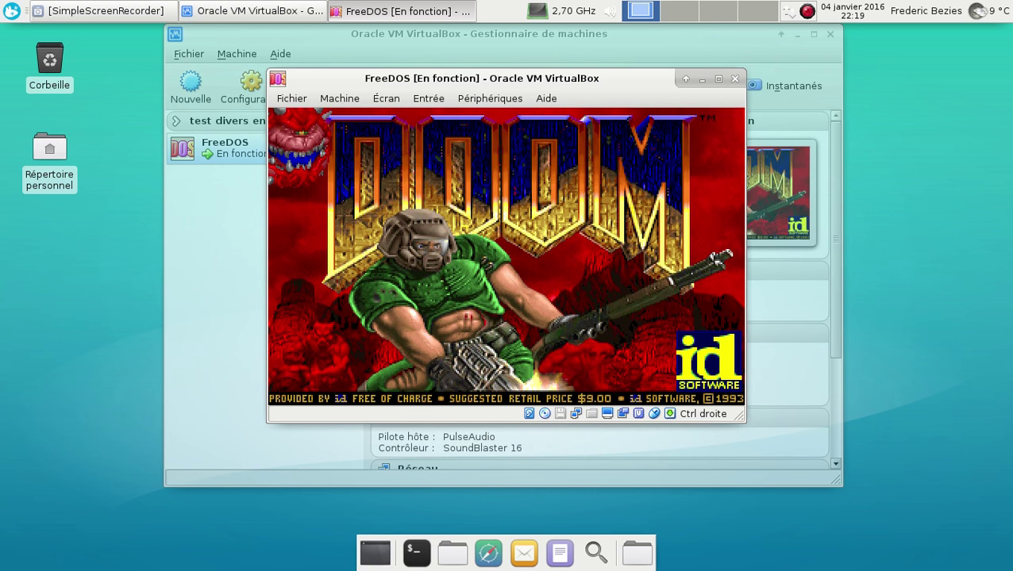
key(Escape)
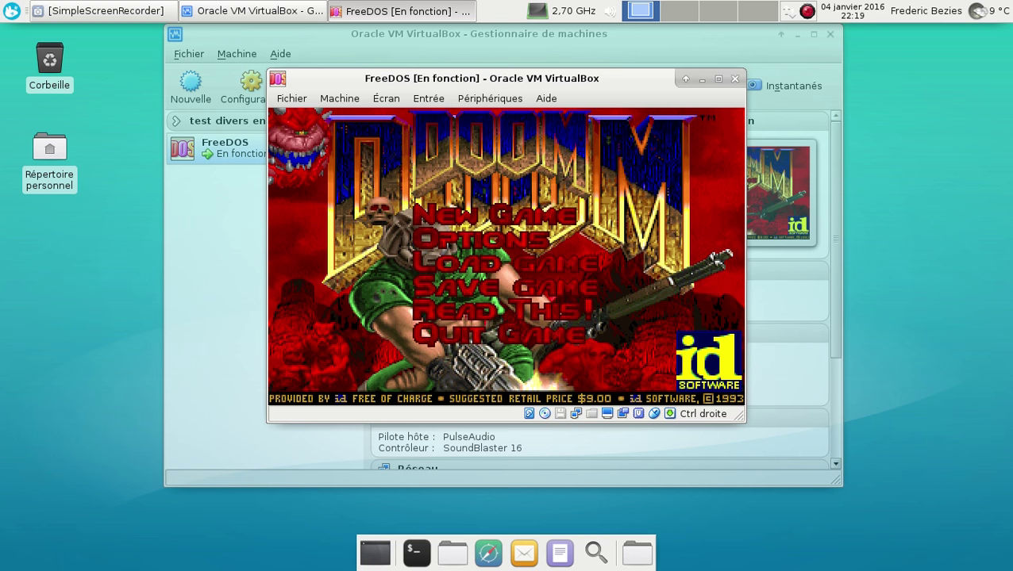
key(Escape)
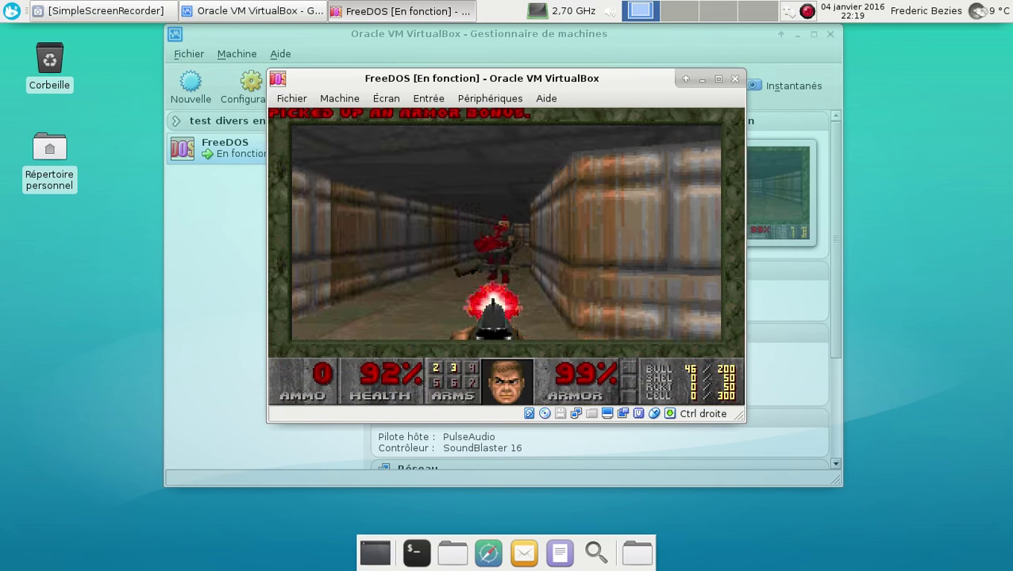
Try to start a new game in The Shores of Hell episode, and leave the DOOM ordering page.
key(Escape)
key(Return)
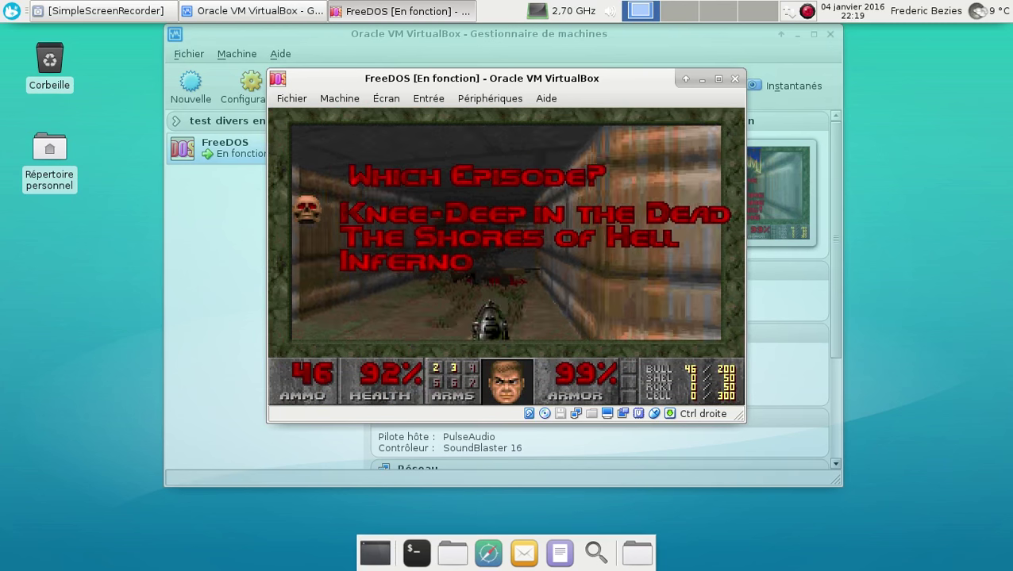
key(Down)
key(Return)
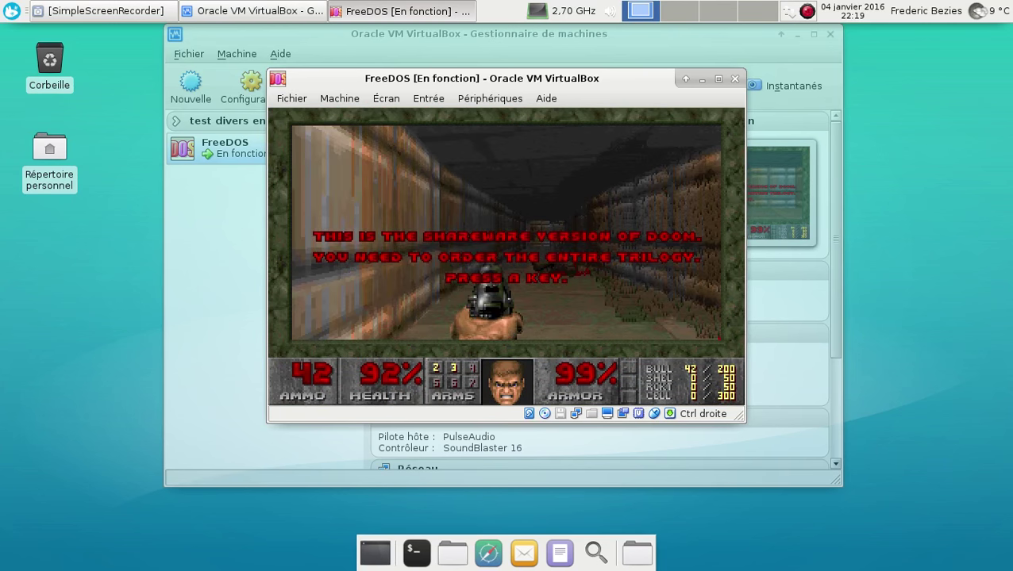
key(Escape)
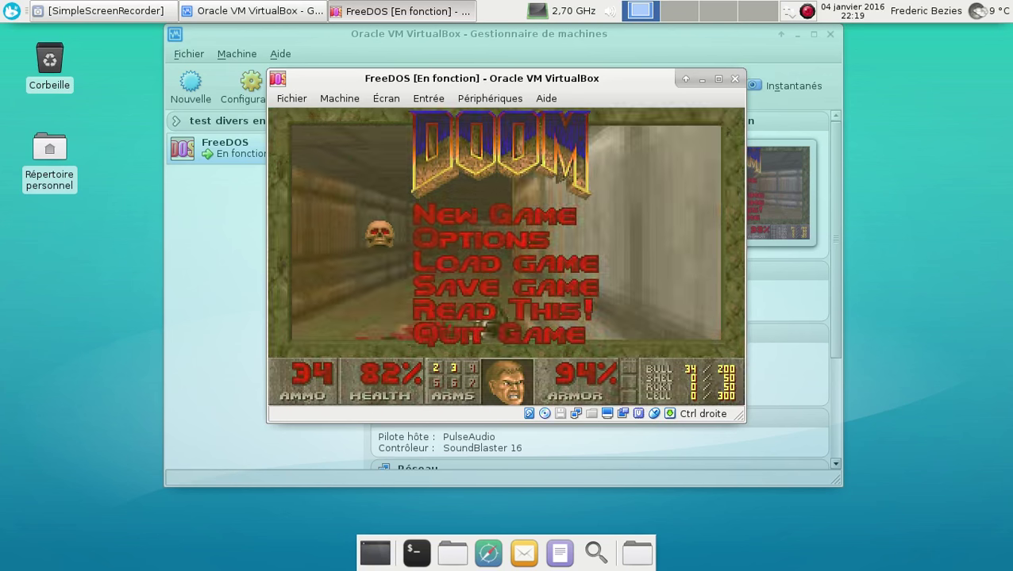
key(Return)
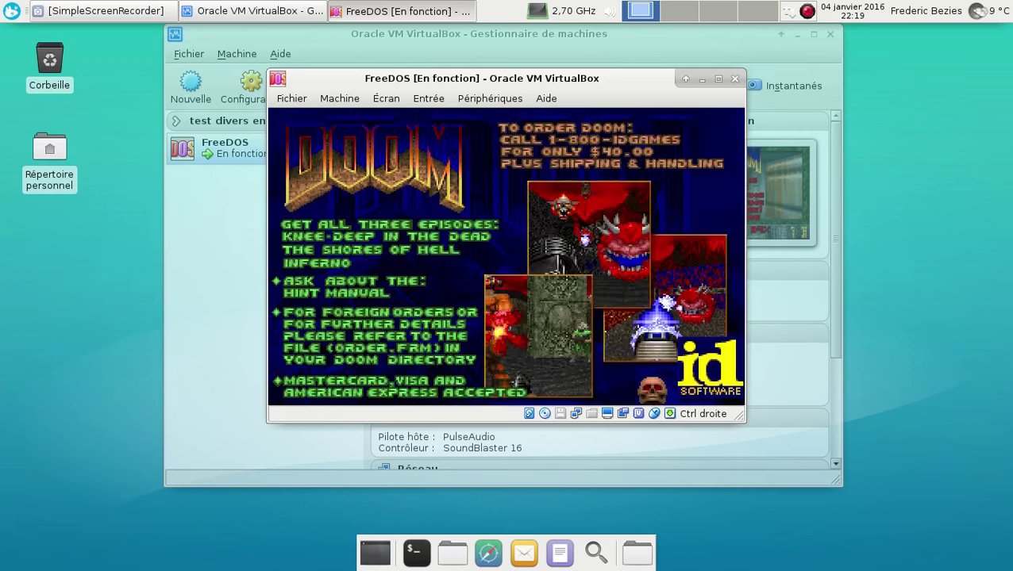
key(Escape)
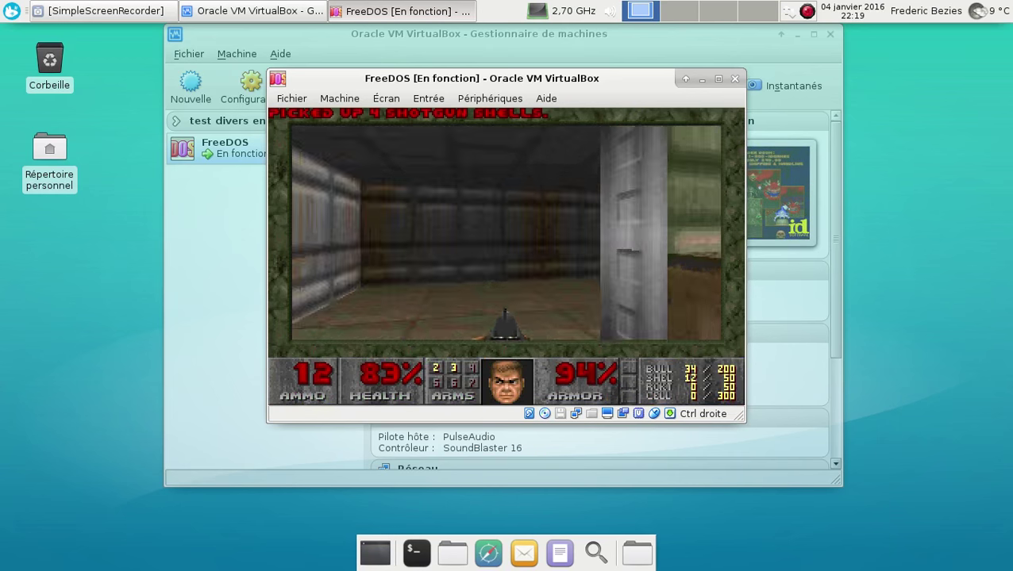
Start a new game in the Knee-Deep in the Dead episode at the "I'm too young to die" skill level.
key(Escape)
key(Up)
key(Up)
key(Return)
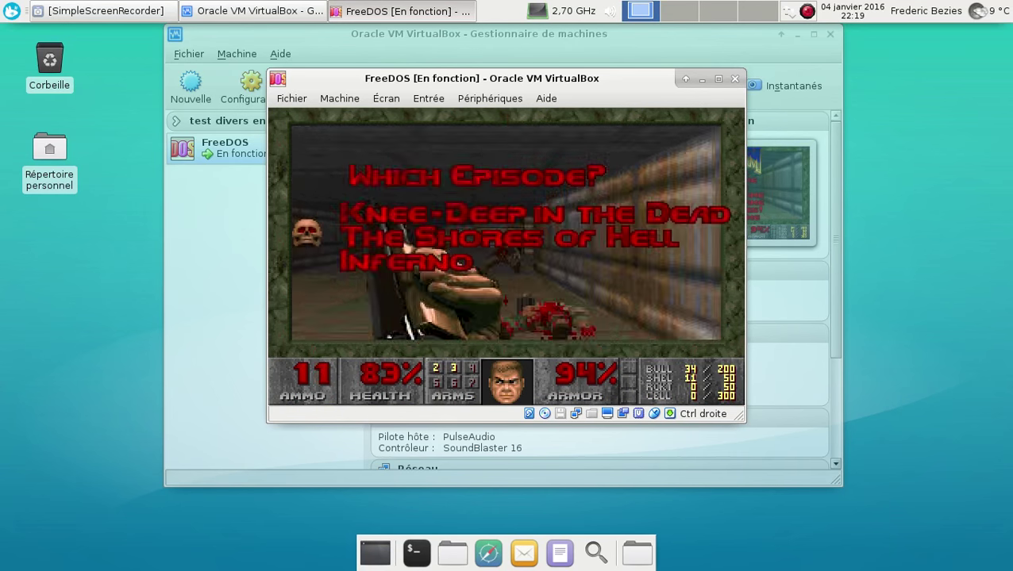
key(Return)
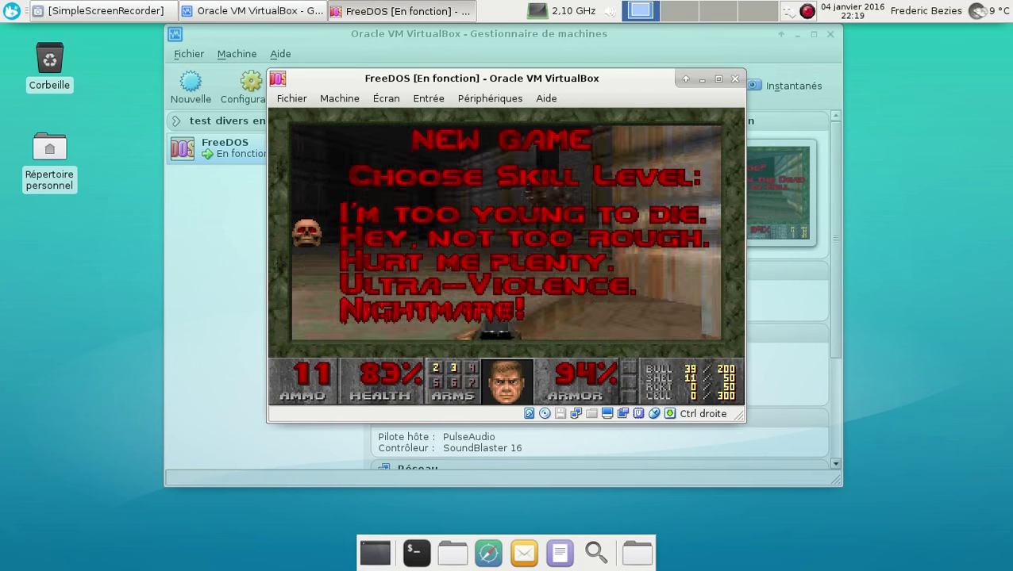
key(Up)
key(Return)
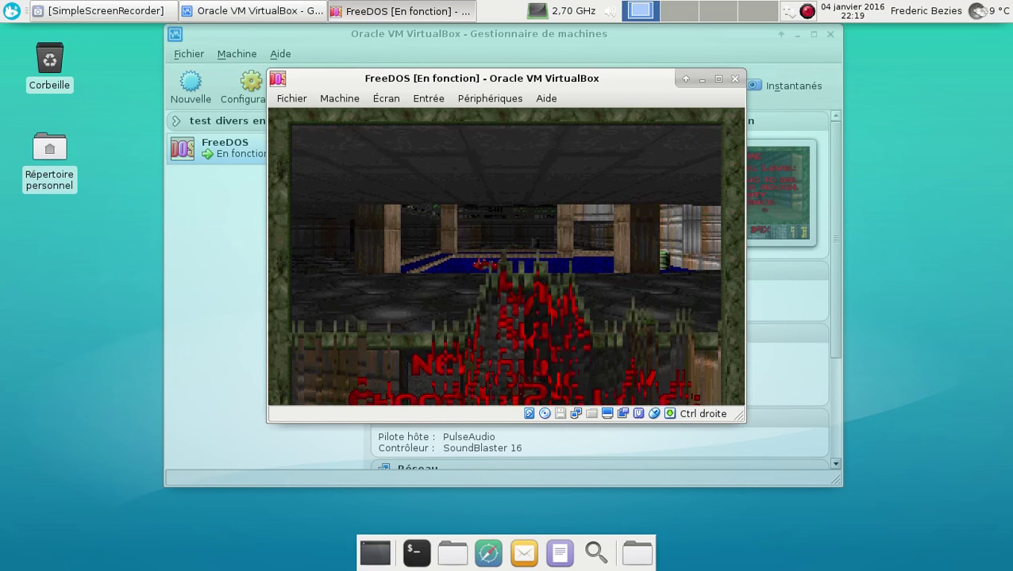
Move through the opening area of the level, picking up health bonuses and the green armor on its pedestal.
key(Left)
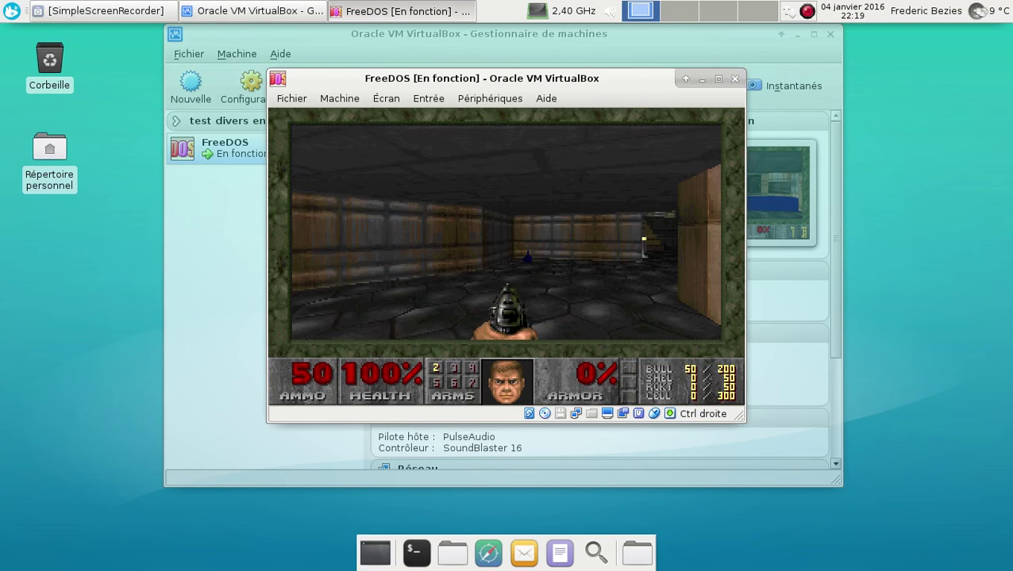
key(Up)
key(Right)
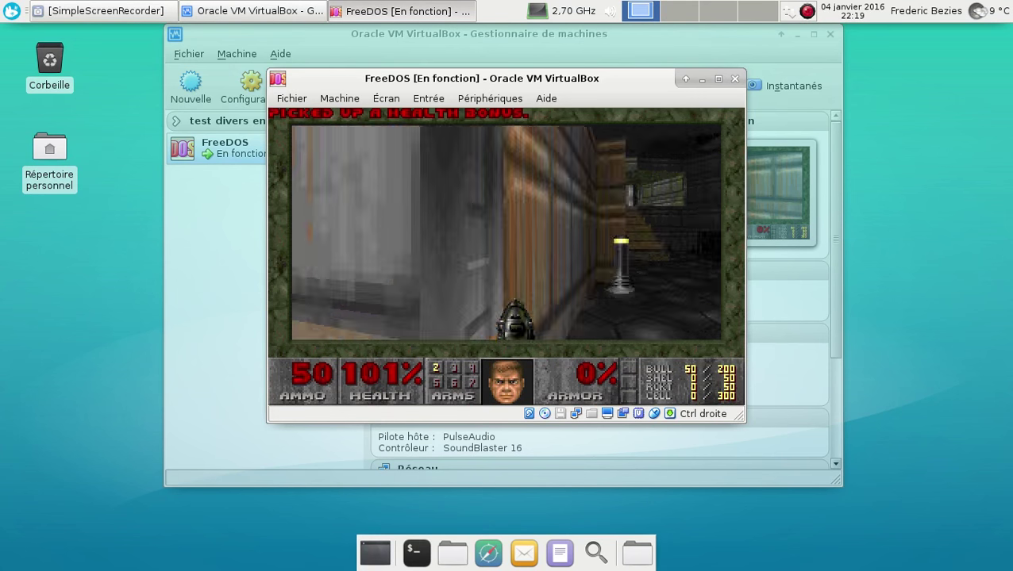
key(Right)
key(Up)
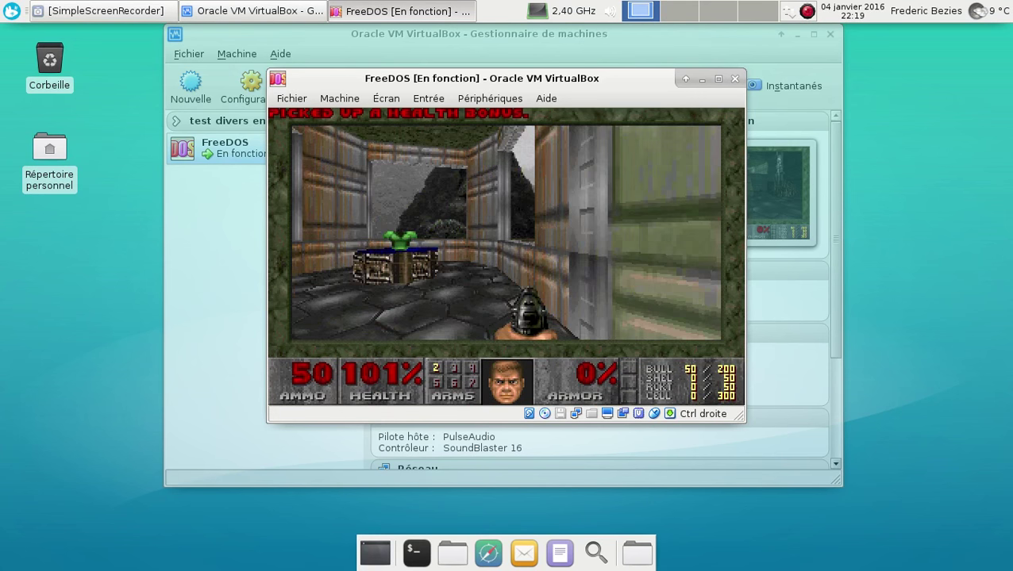
key(Right)
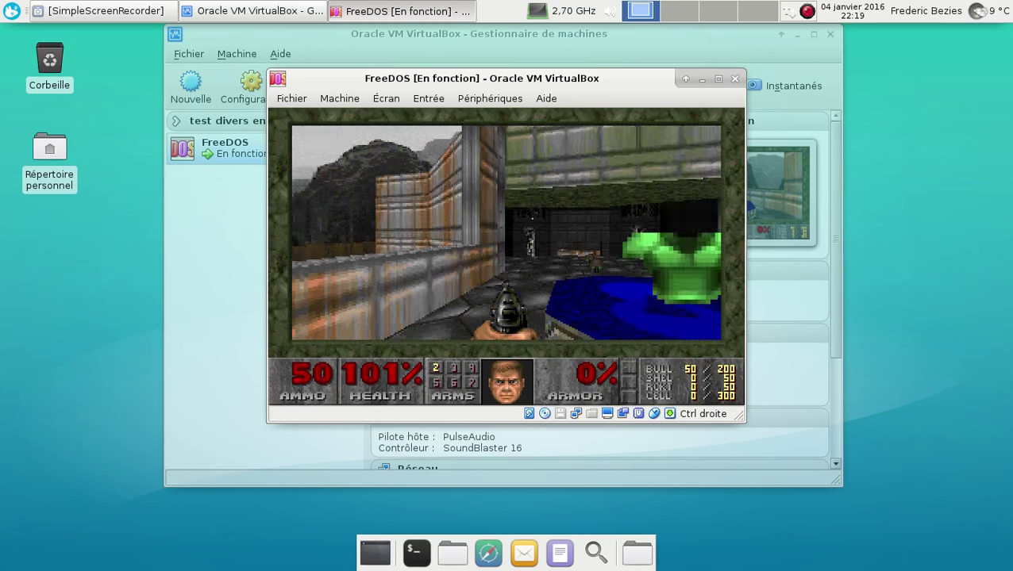
key(Up)
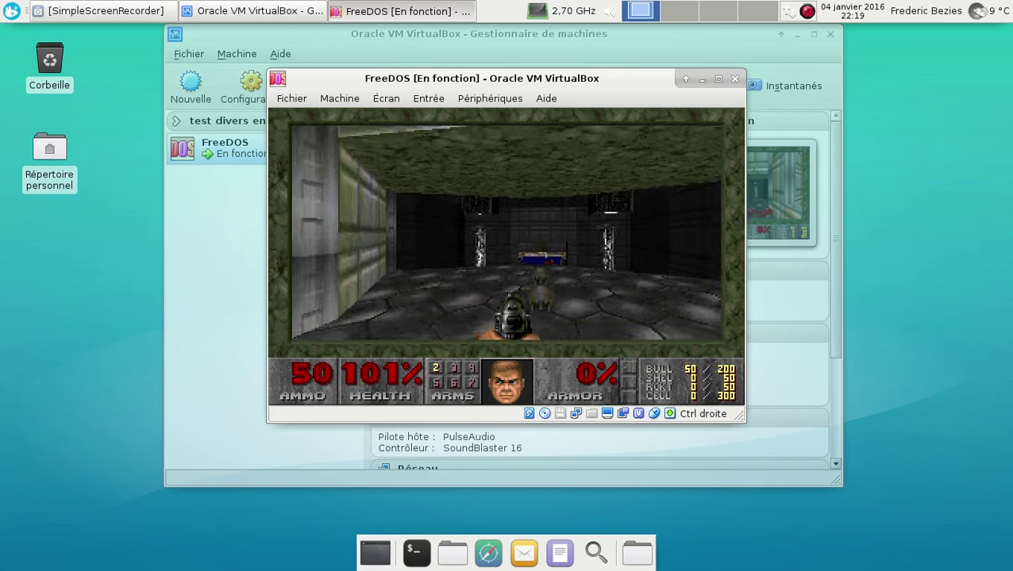
key(Up)
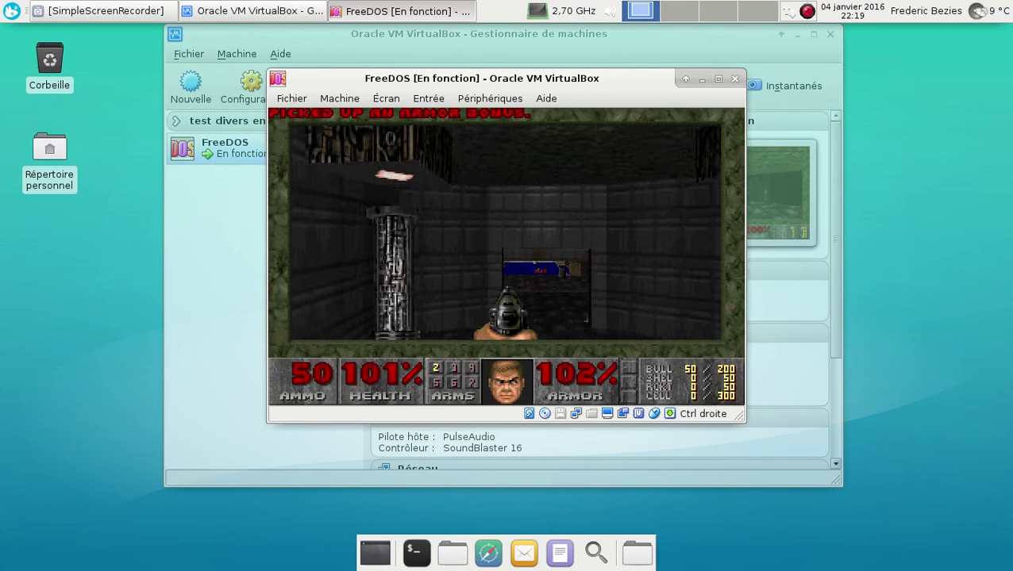
Explore the dark stone room beyond the armor pedestal, collecting further armor and health bonuses.
key(Up)
key(Left)
key(Up)
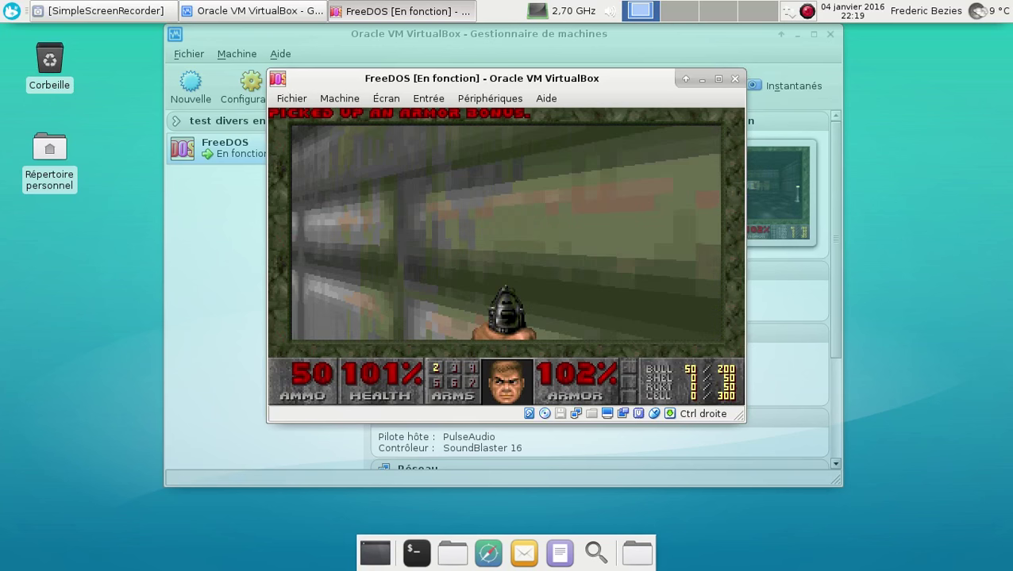
key(Right)
key(Up)
key(Left)
key(Up)
key(Right)
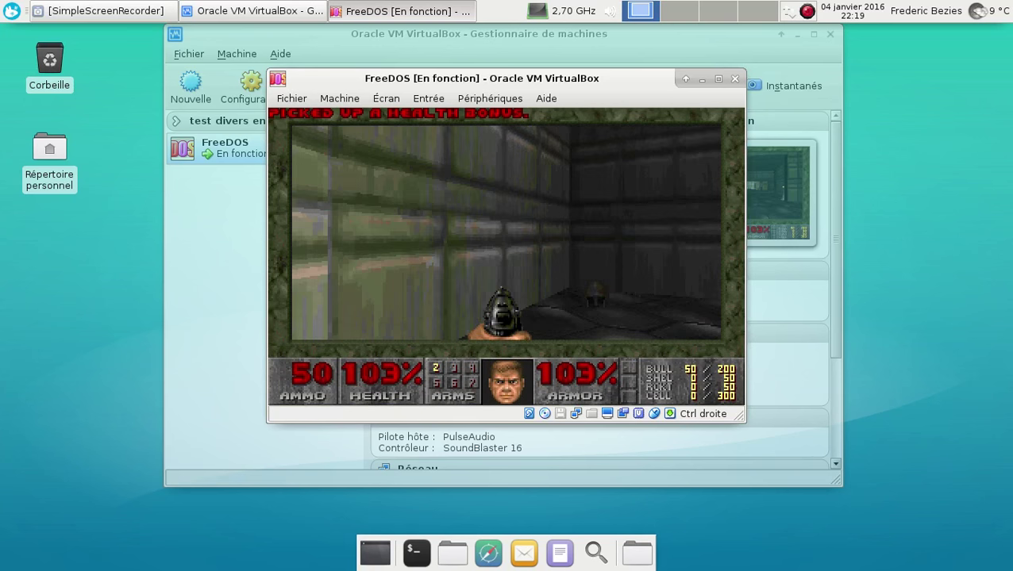
Collect the armor and health bonuses along the green metal wall, and turn toward the wide opening into the pillared room.
key(Up)
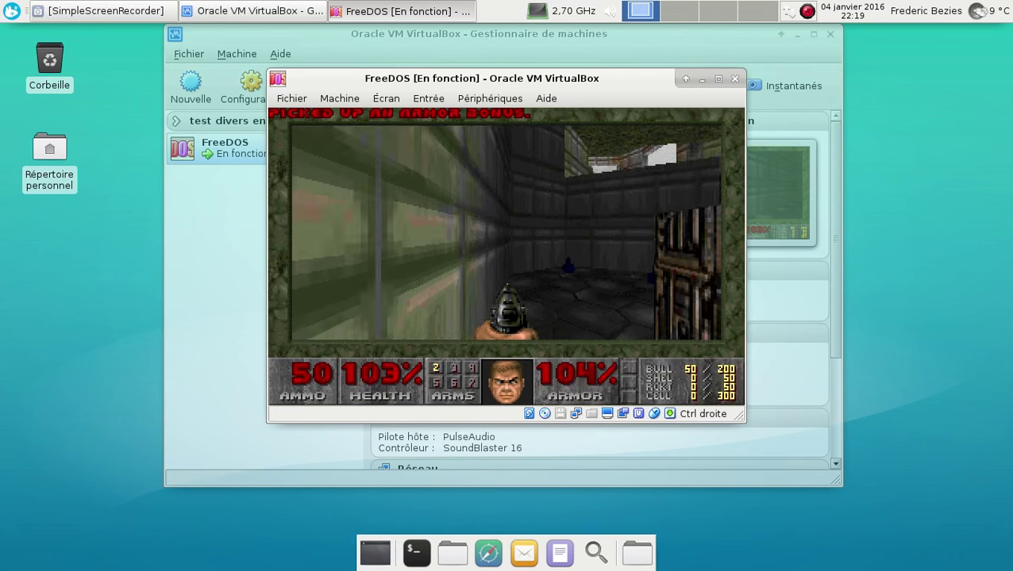
key(Up)
key(Left)
key(Right)
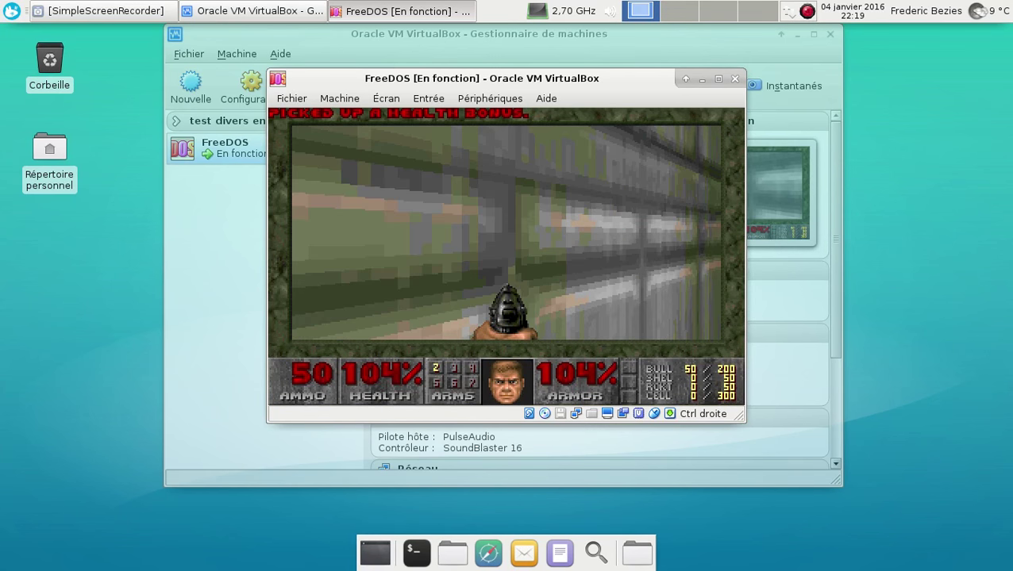
key(Right)
key(Up)
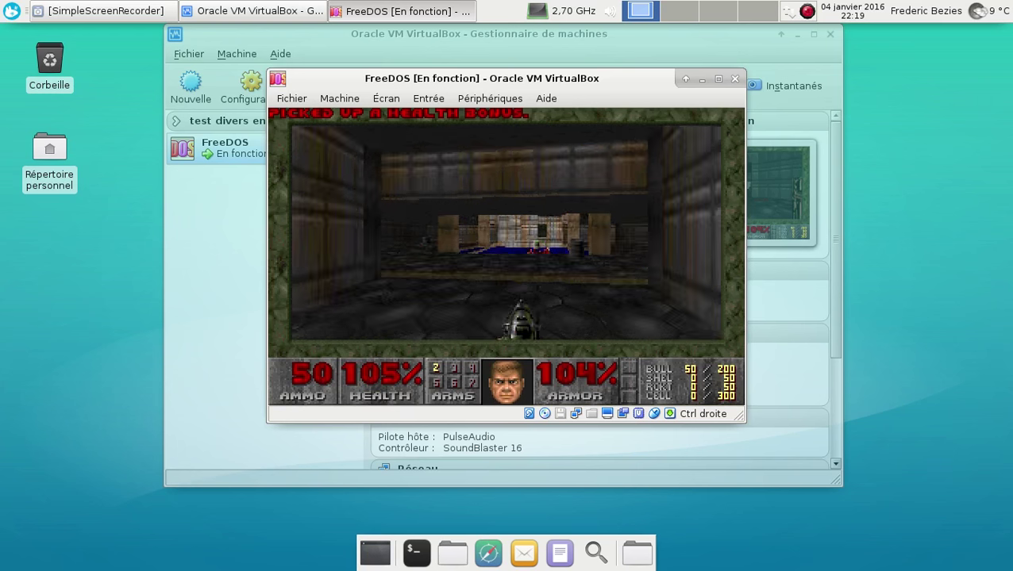
Cross the dark pillared room with the blue floor, picking up the armor bonus, and head for the grey door.
key(Up)
key(Left)
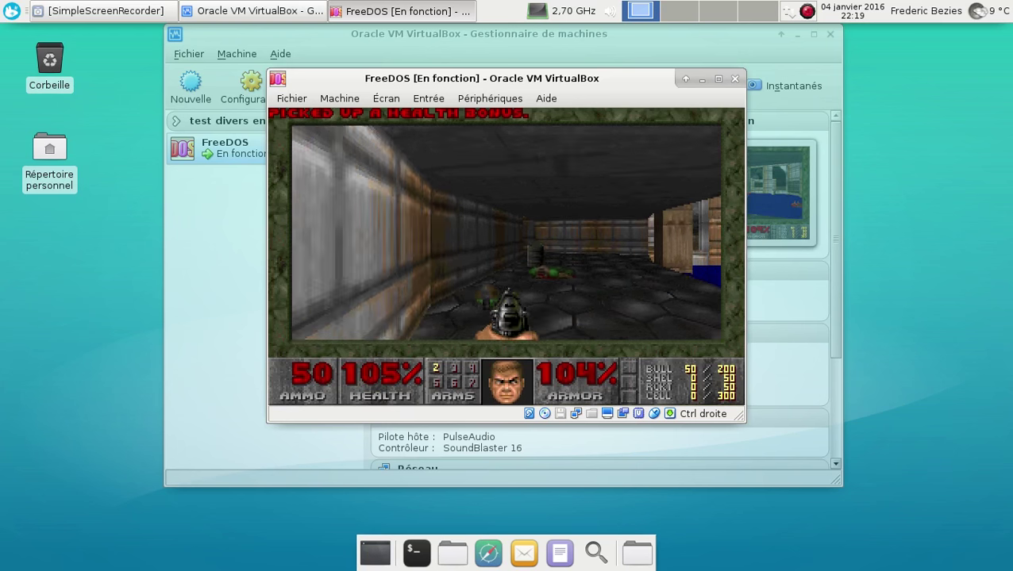
key(Up)
key(Right)
key(Left)
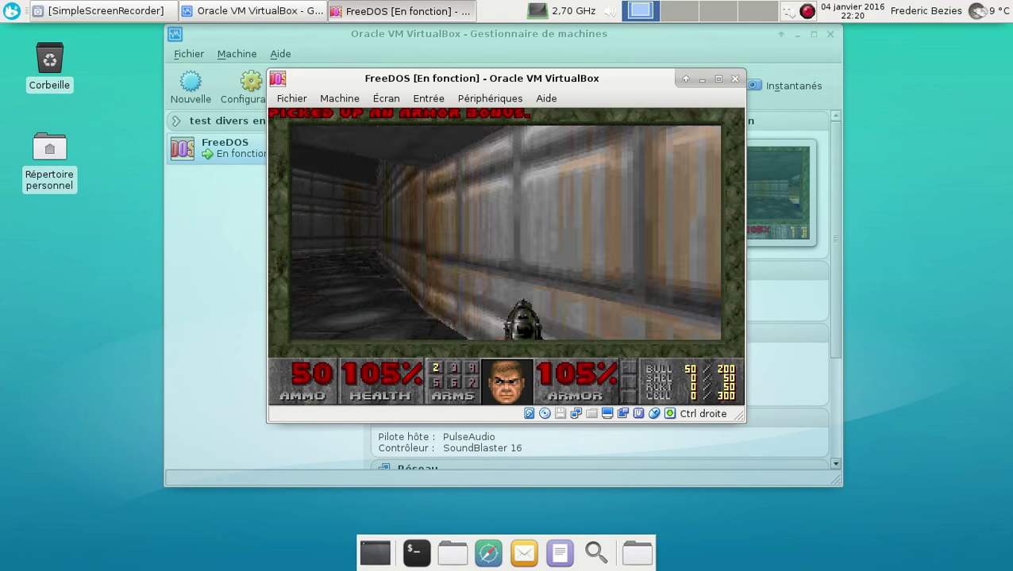
key(Left)
key(Up)
key(Right)
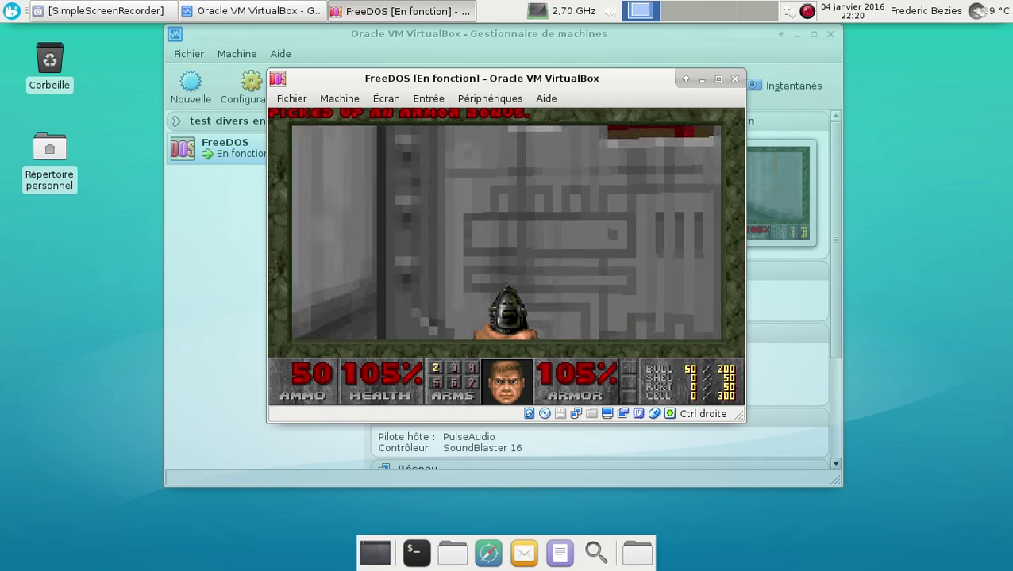
Enter the computer room through the grey door and shoot the enemy on the blue stepped platform.
key(Up)
key(Right)
key(Right)
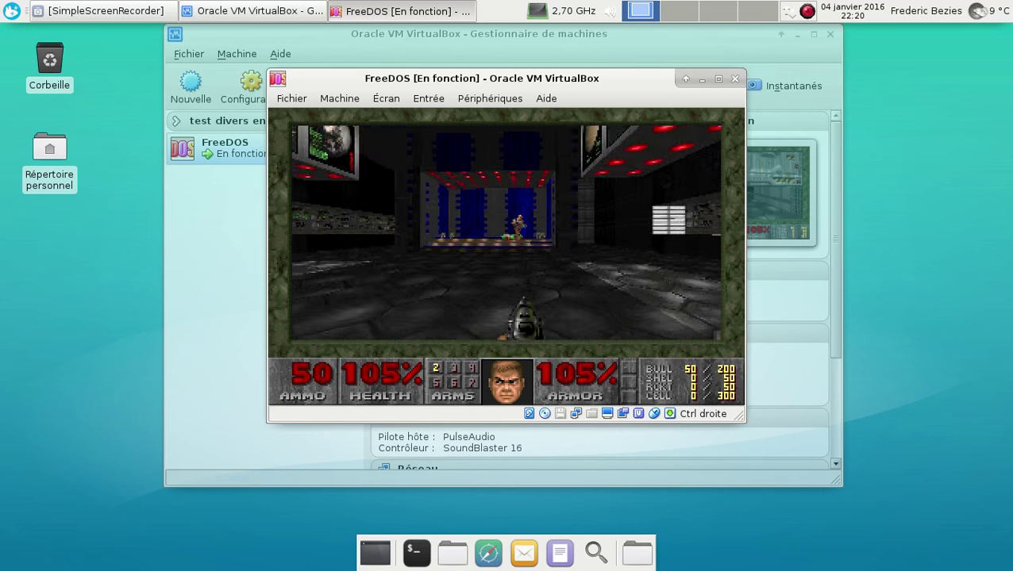
key(Up)
key(ctrl)
key(ctrl)
key(ctrl)
key(Right)
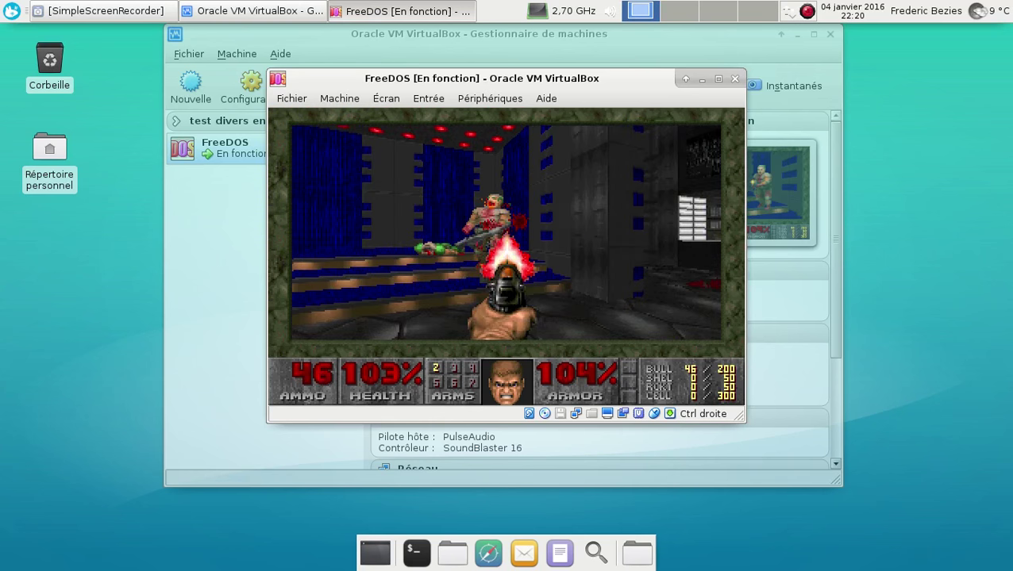
key(ctrl)
key(ctrl)
key(ctrl)
Climb the blue stepped platform and collect the armor bonuses lying on it.
key(Left)
key(Up)
key(Right)
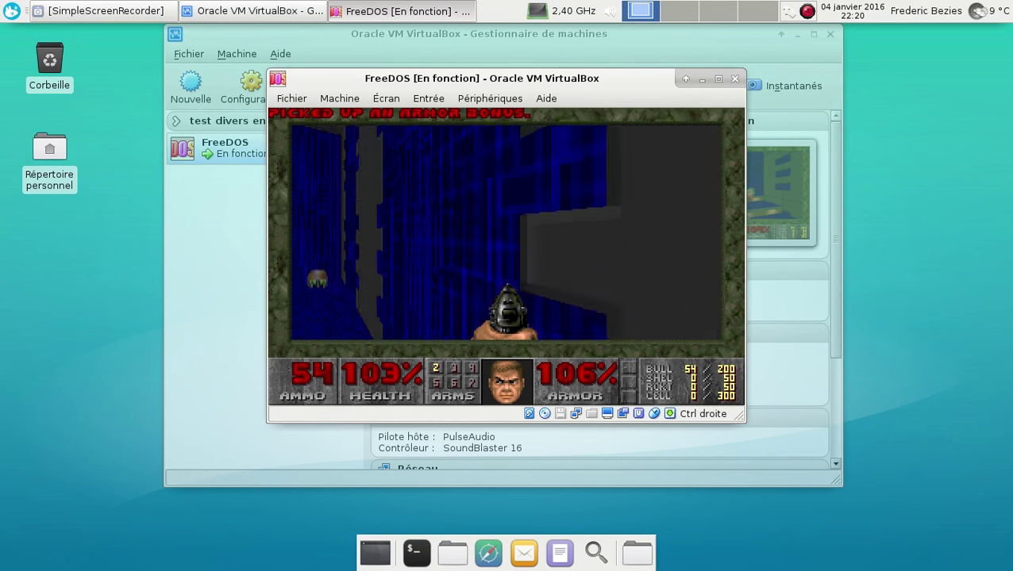
key(Left)
key(Up)
key(Right)
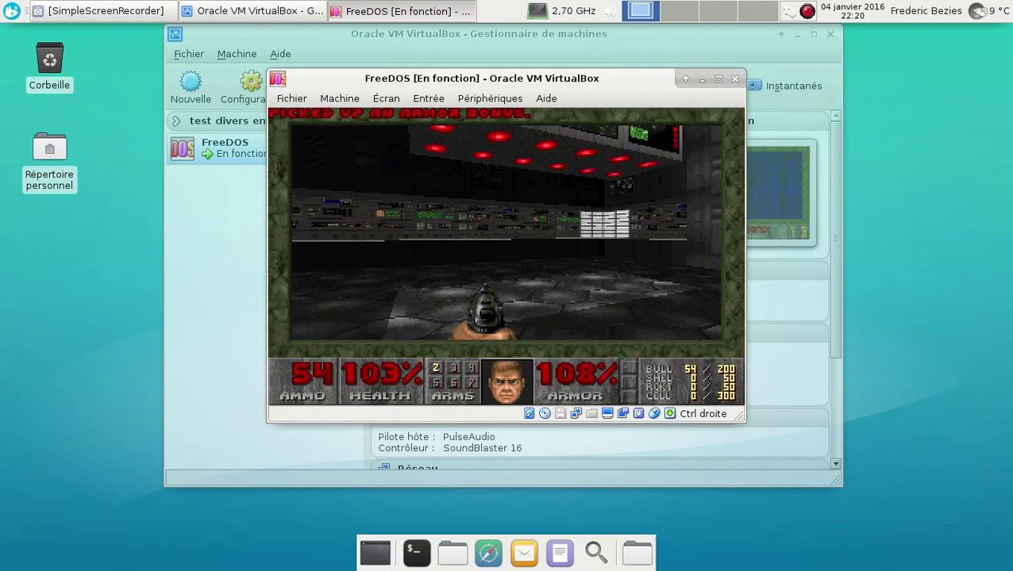
Leave the computer room for the wood-walled corridor and shoot the enemy at its far end.
key(Up)
key(Left)
key(Left)
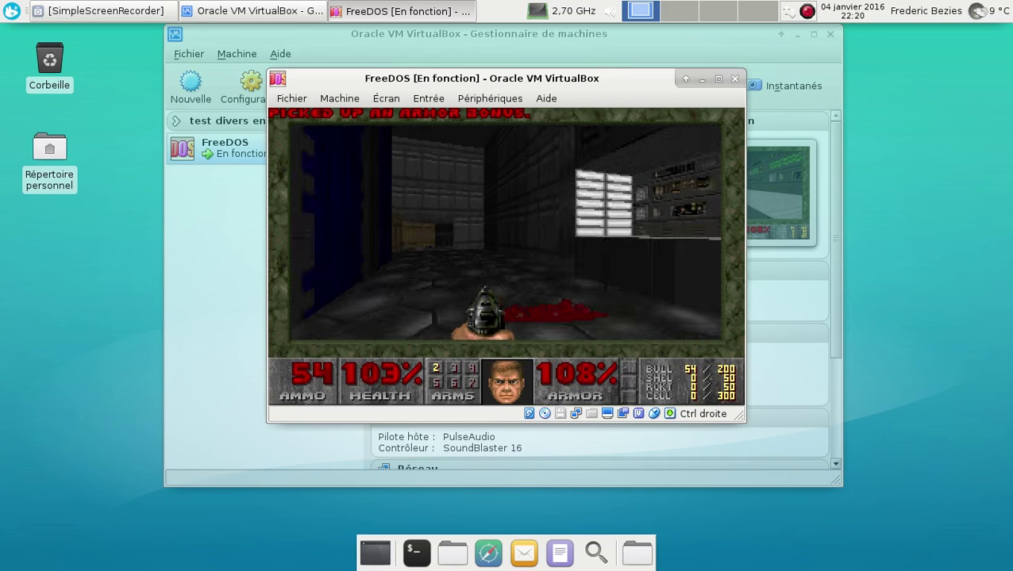
key(Left)
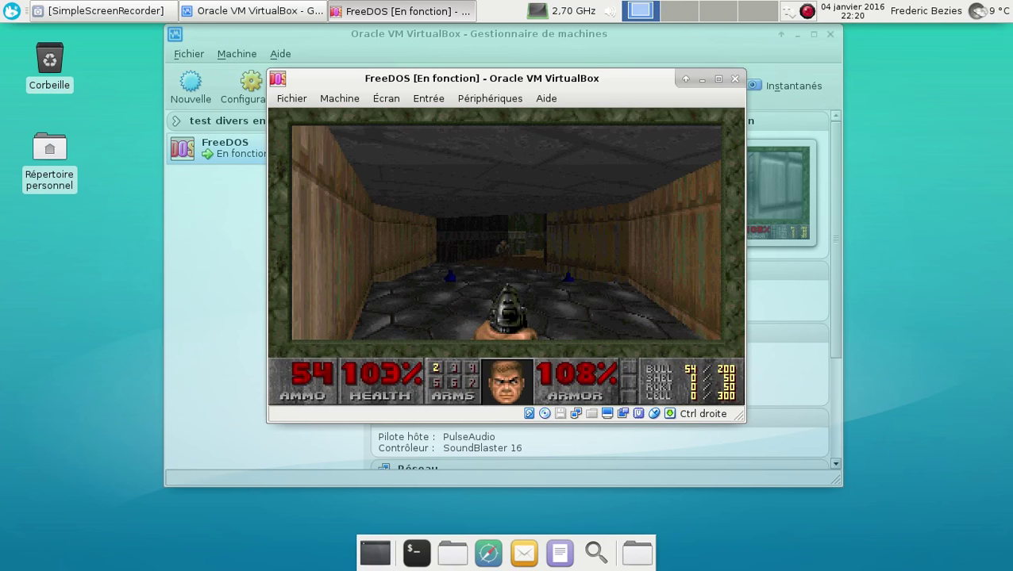
key(Up)
key(ctrl)
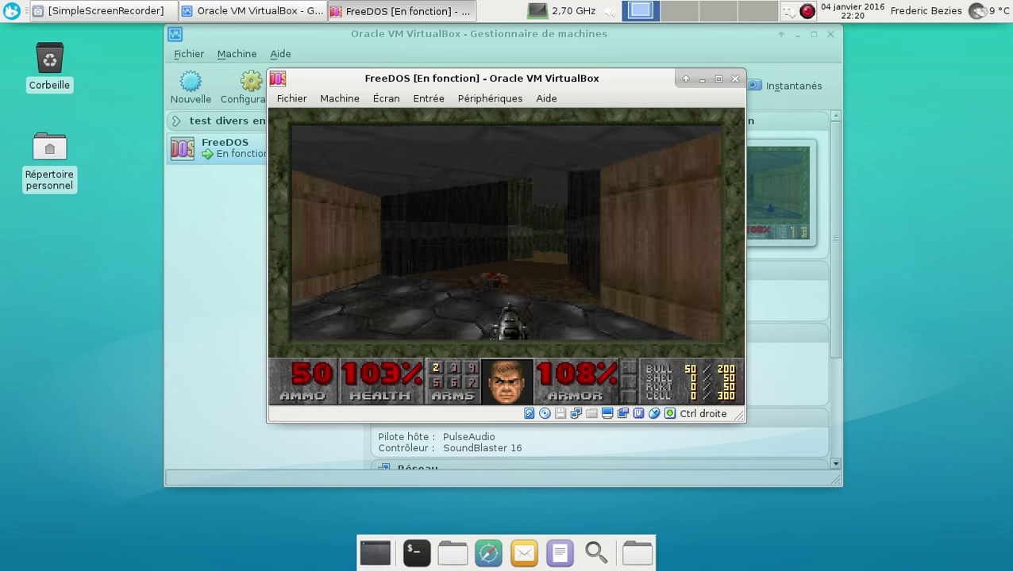
Follow the wood-walled corridor, collect the health bonuses and the clip, and enter the cavern with the green slime pools.
key(Up)
key(Right)
key(Up)
key(Right)
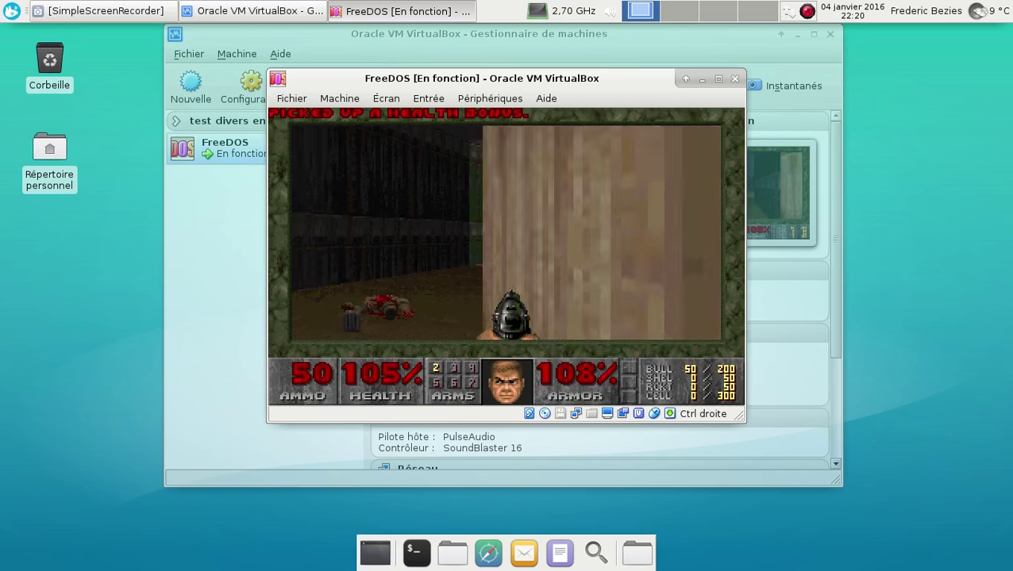
key(Up)
key(Right)
key(Left)
key(Up)
key(Up)
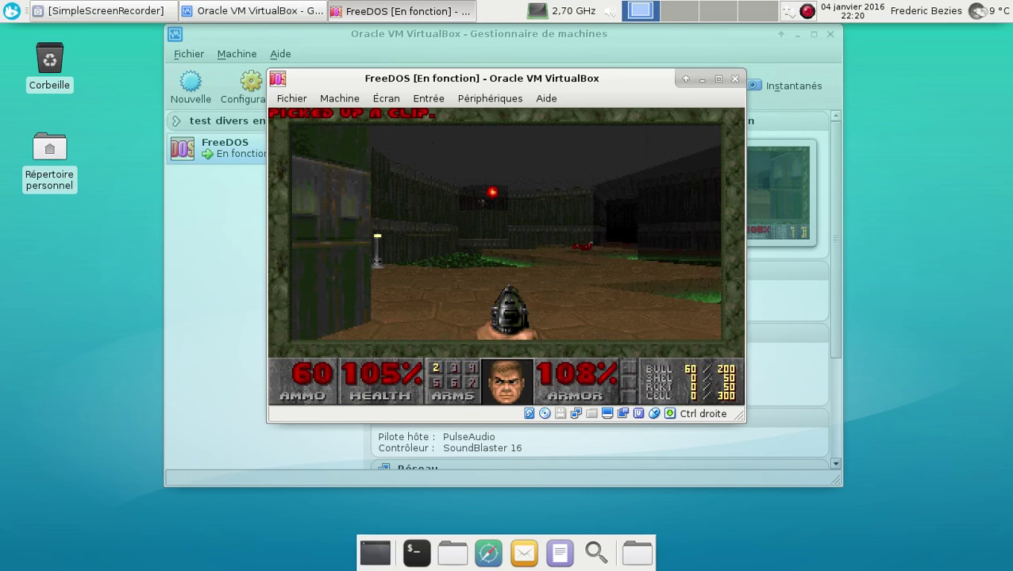
Fire the pistol repeatedly at the imp on the high ledge across the green slime pool, adjusting aim between volleys.
key(ctrl)
key(ctrl)
key(ctrl)
key(ctrl)
key(ctrl)
key(ctrl)
key(Right)
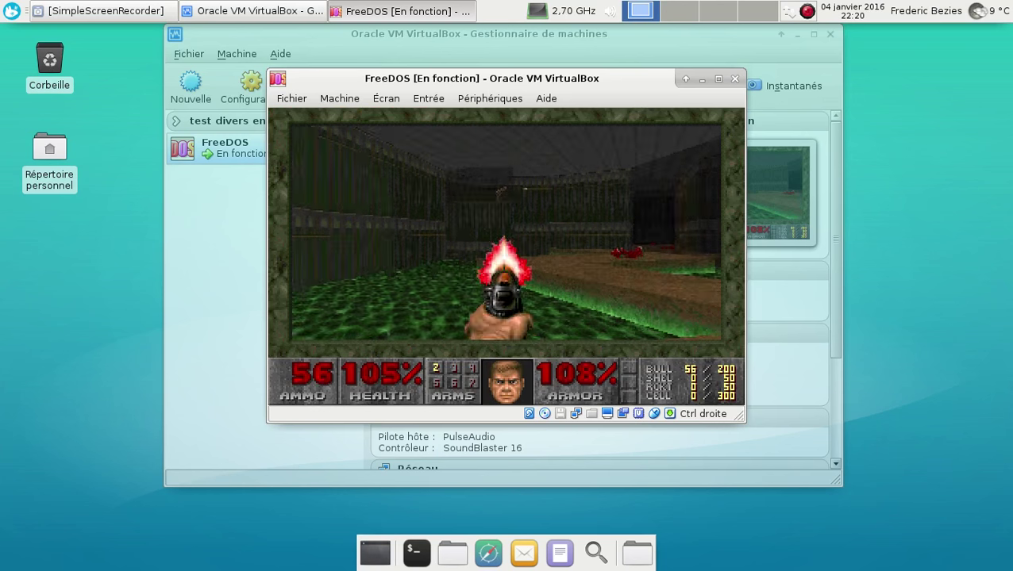
key(ctrl)
key(Left)
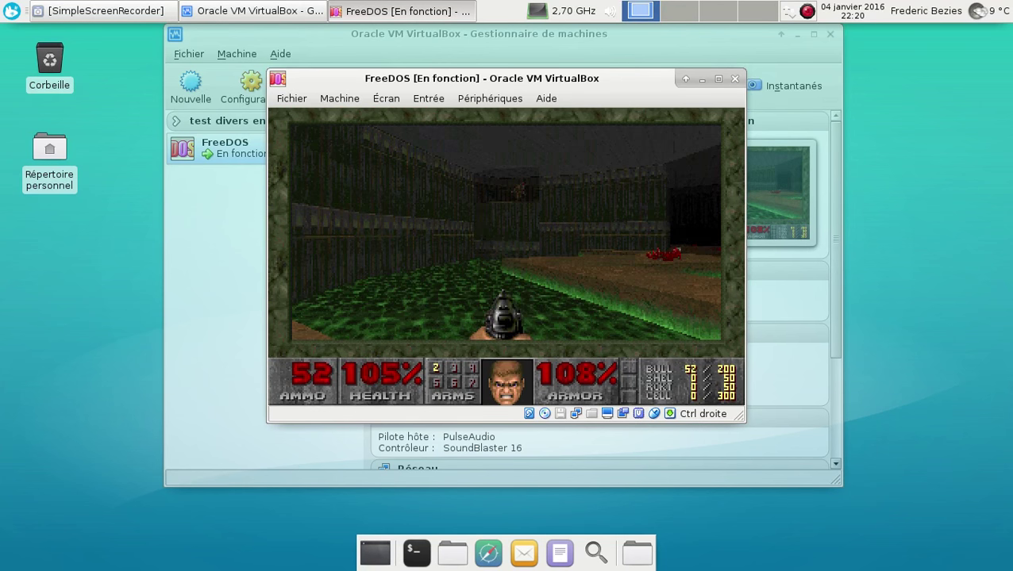
key(ctrl)
key(ctrl)
key(ctrl)
key(ctrl)
key(Right)
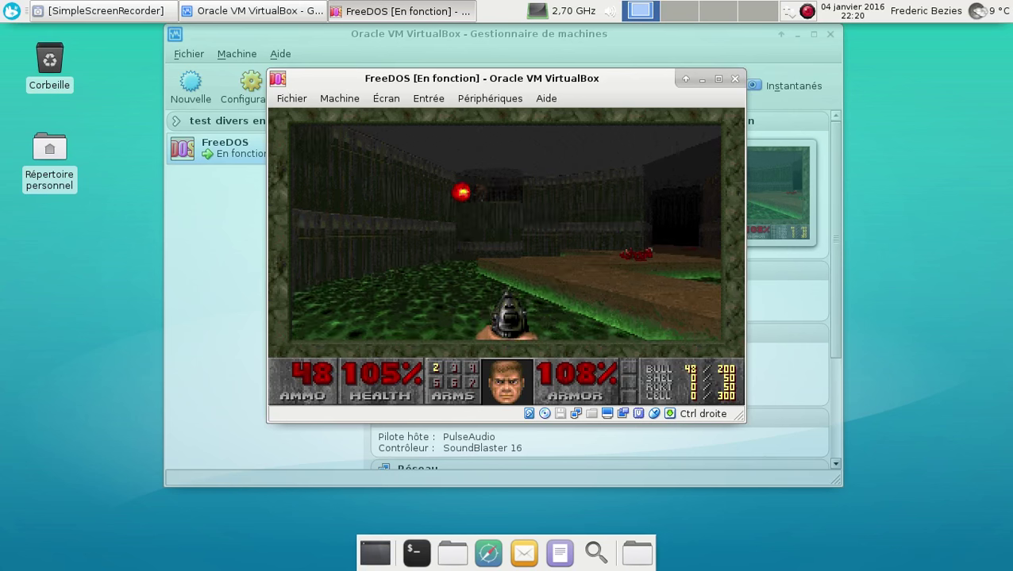
key(ctrl)
key(ctrl)
key(ctrl)
key(ctrl)
key(Left)
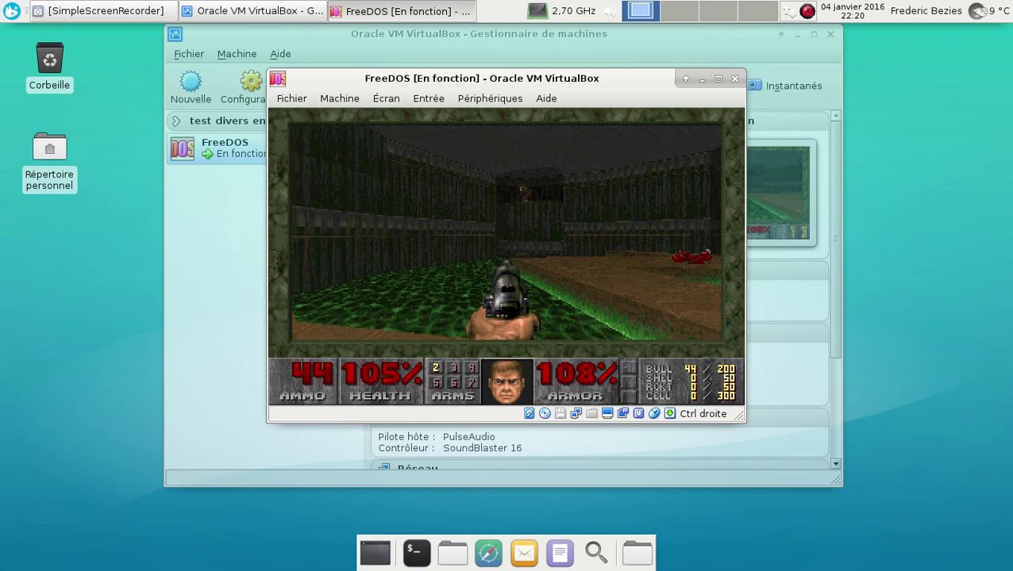
key(ctrl)
key(ctrl)
key(ctrl)
key(ctrl)
key(ctrl)
key(Right)
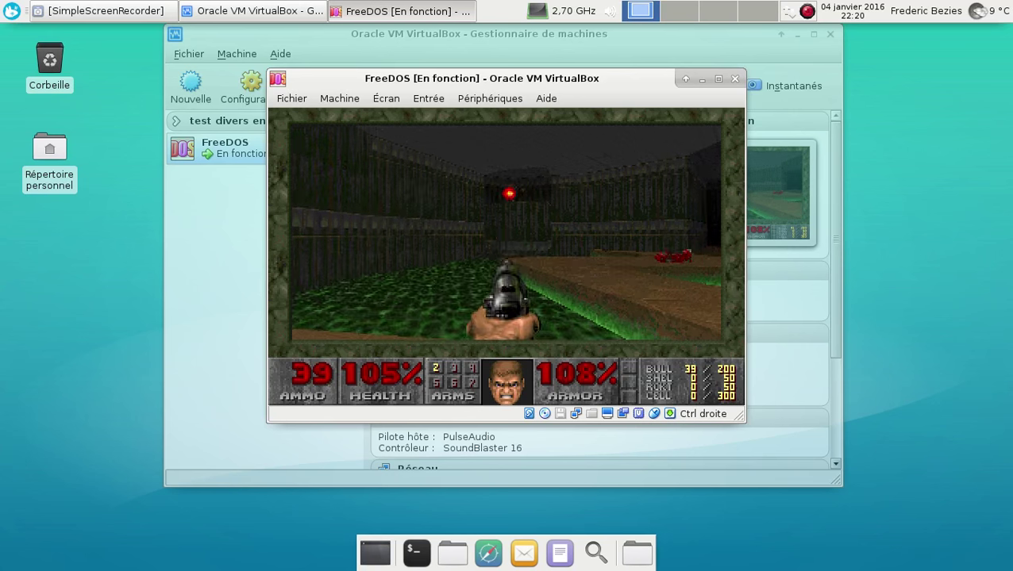
Back away from the slime pool and shoot down the imp on the high ledge.
key(Down)
key(Left)
key(ctrl)
key(ctrl)
key(ctrl)
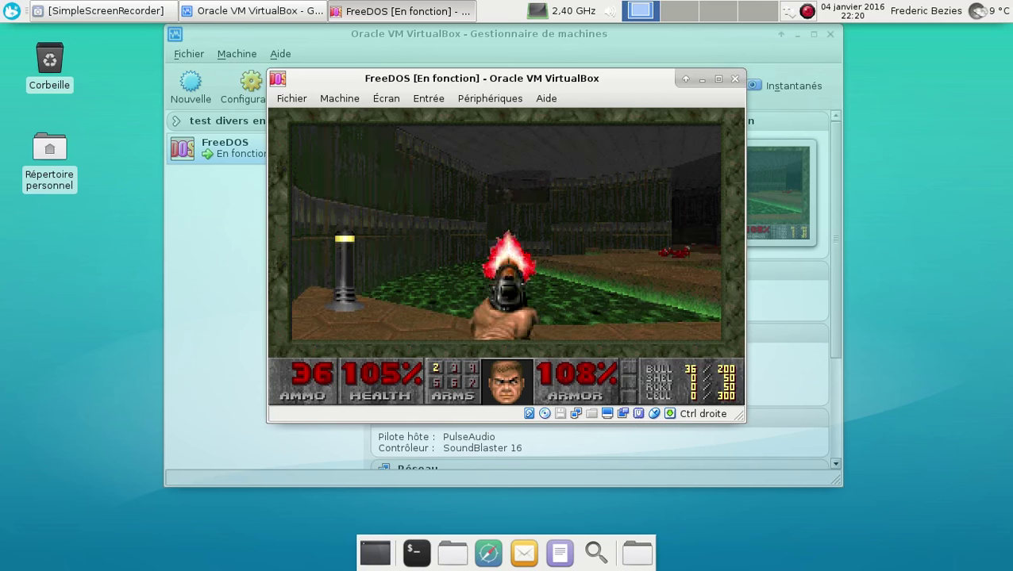
key(ctrl)
key(ctrl)
key(ctrl)
key(Right)
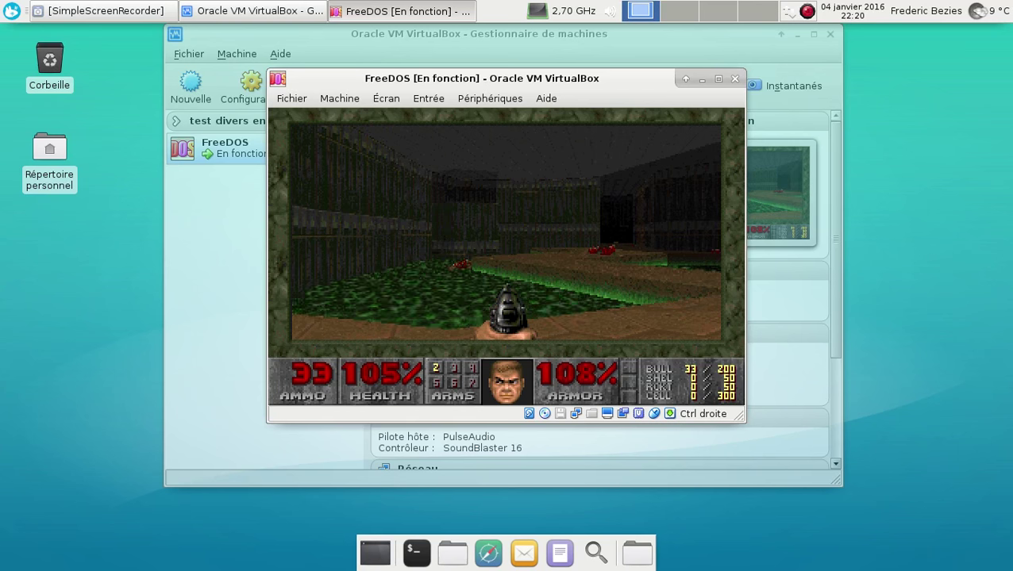
Cross the brown walkway between the slime pools and pick up the shotgun shells beside the fallen enemies.
key(Right)
key(Right)
key(Left)
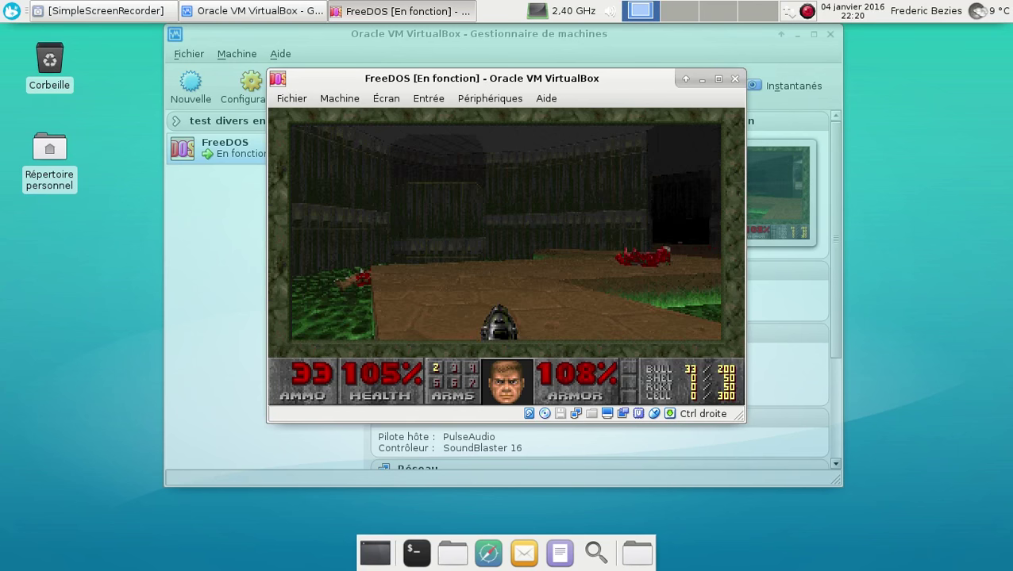
key(Up)
key(Up)
key(Left)
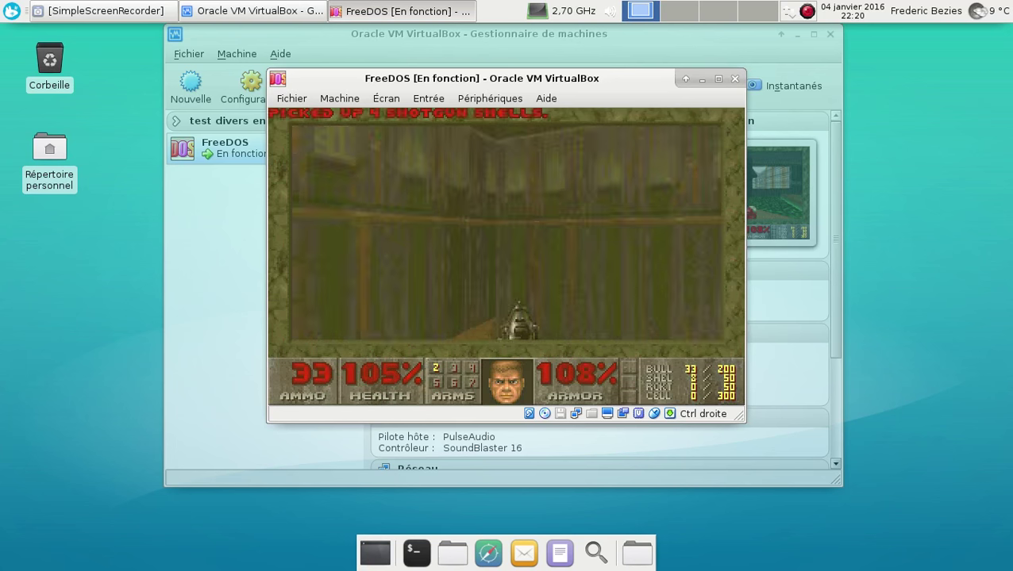
Go through the dark green-walled passage beyond the slime pools, gathering the shotgun shells along it.
key(Right)
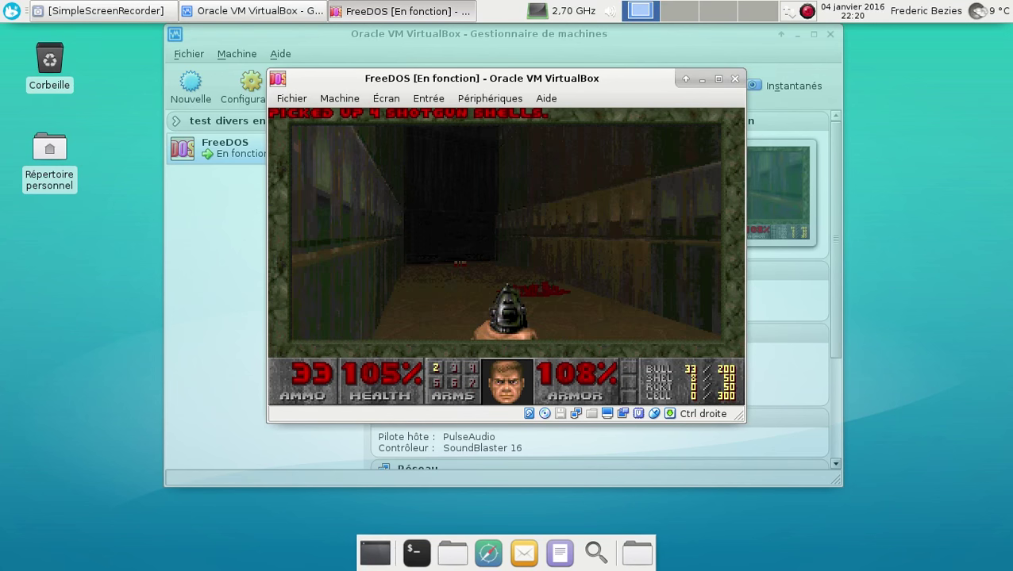
key(Right)
key(Up)
key(Right)
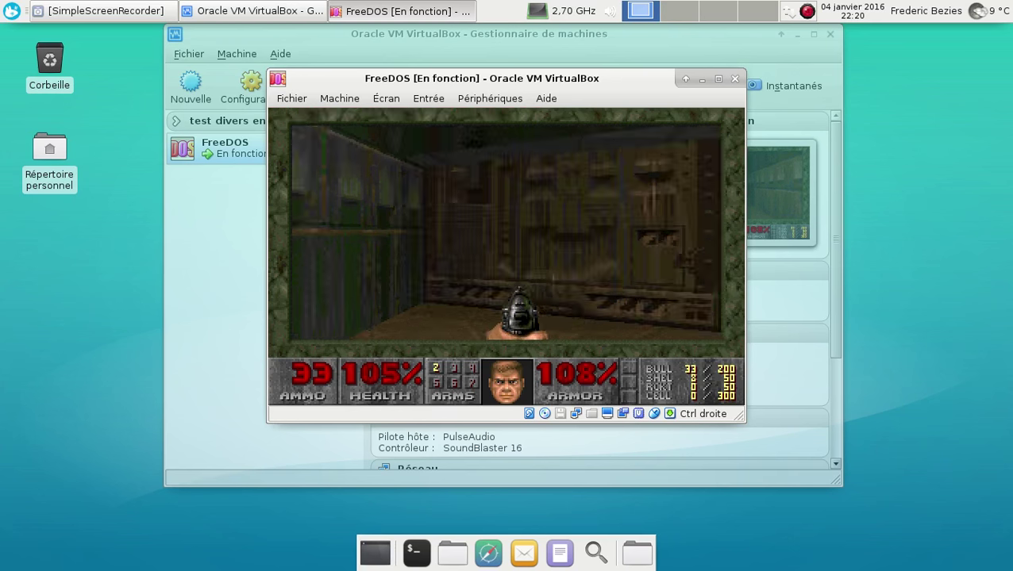
key(Up)
Advance toward the lamp-lit hall and shoot at the enemies near the candelabras at its far end.
key(ctrl)
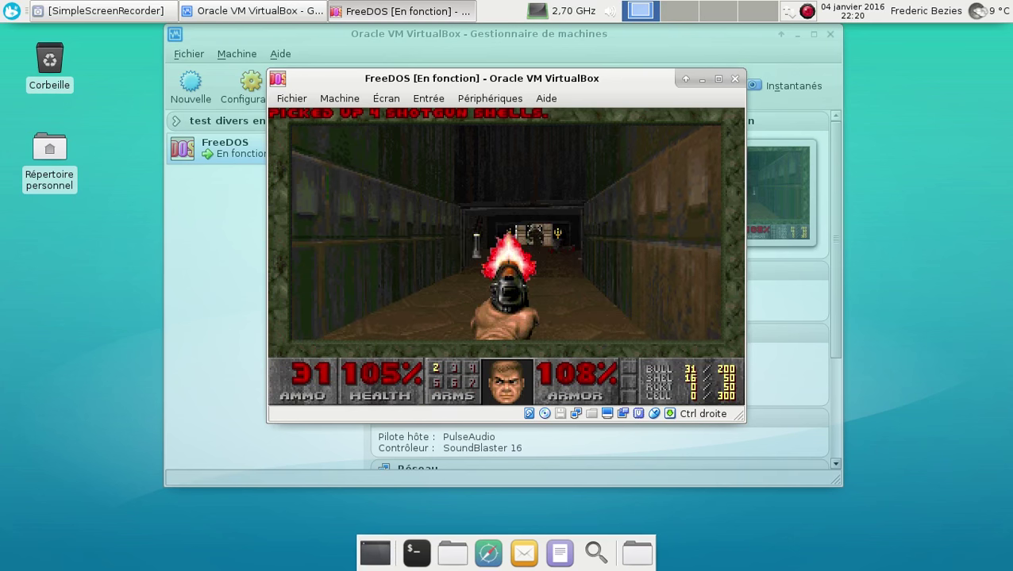
key(Up)
key(ctrl)
key(ctrl)
key(ctrl)
key(ctrl)
key(ctrl)
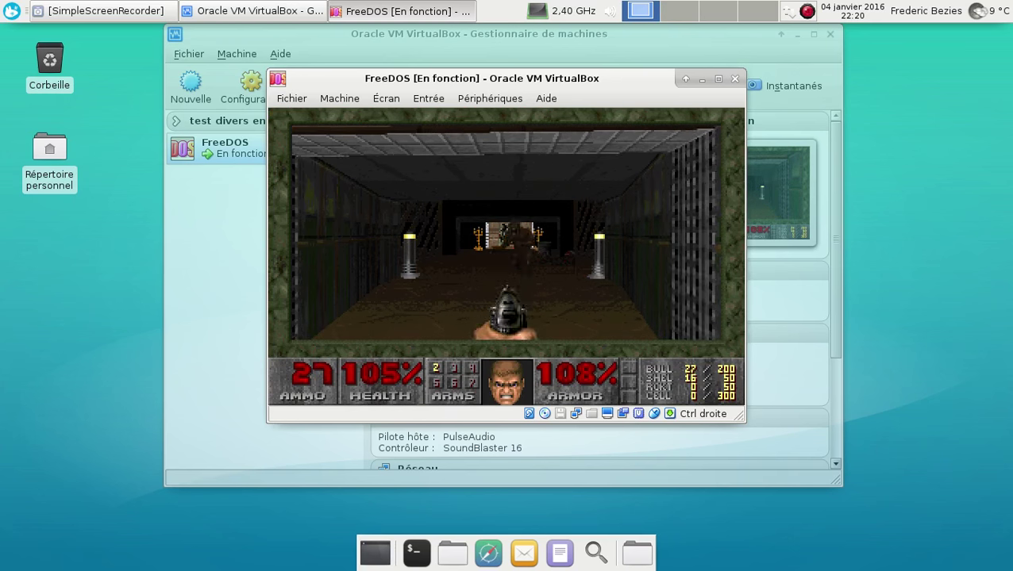
Shoot the imp approaching along the dark corridor from the lamp-lit hall, and reposition beside the green wall.
key(Up)
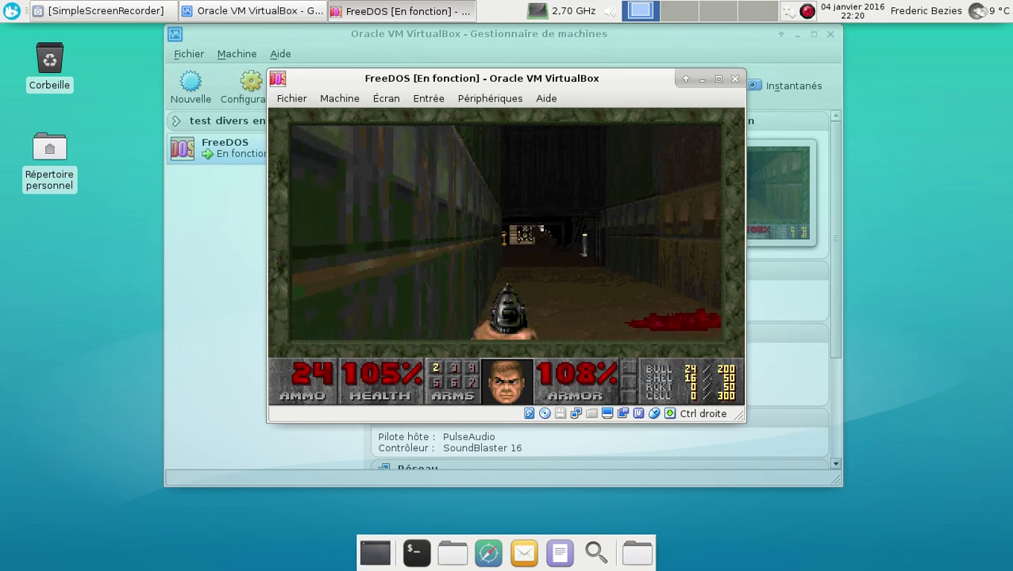
key(ctrl)
key(ctrl)
key(ctrl)
key(ctrl)
key(ctrl)
key(ctrl)
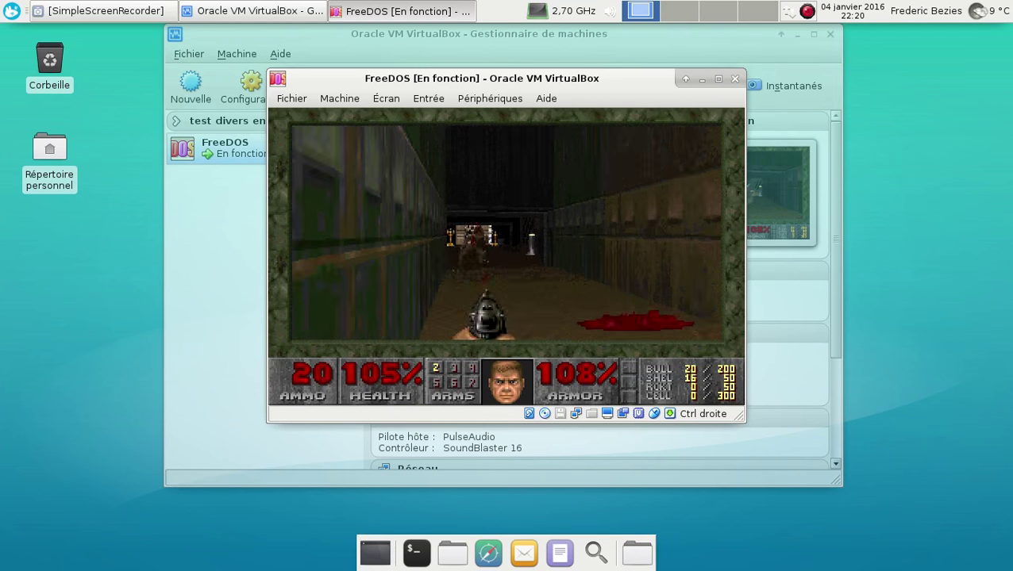
key(Up)
key(Left)
key(Right)
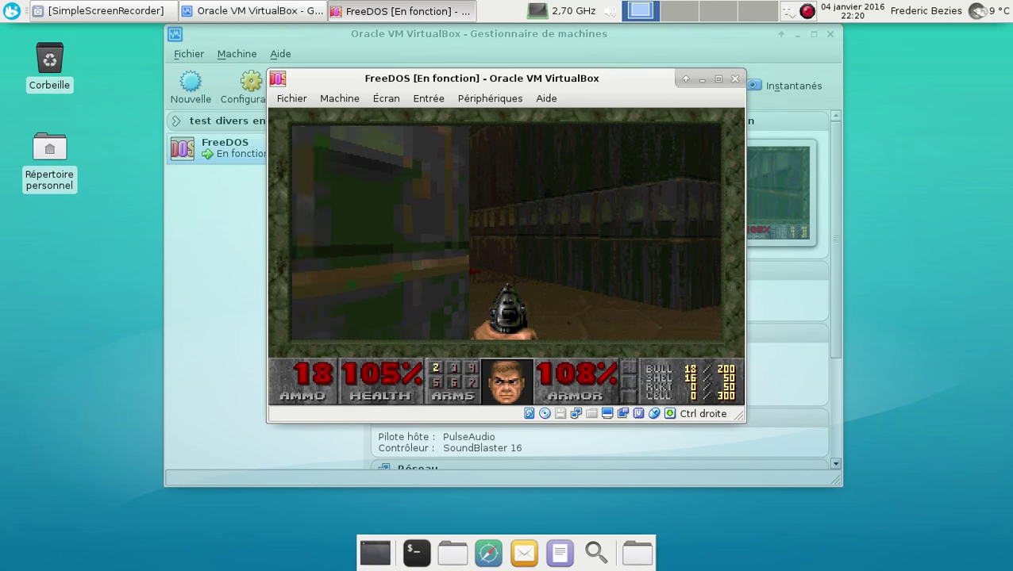